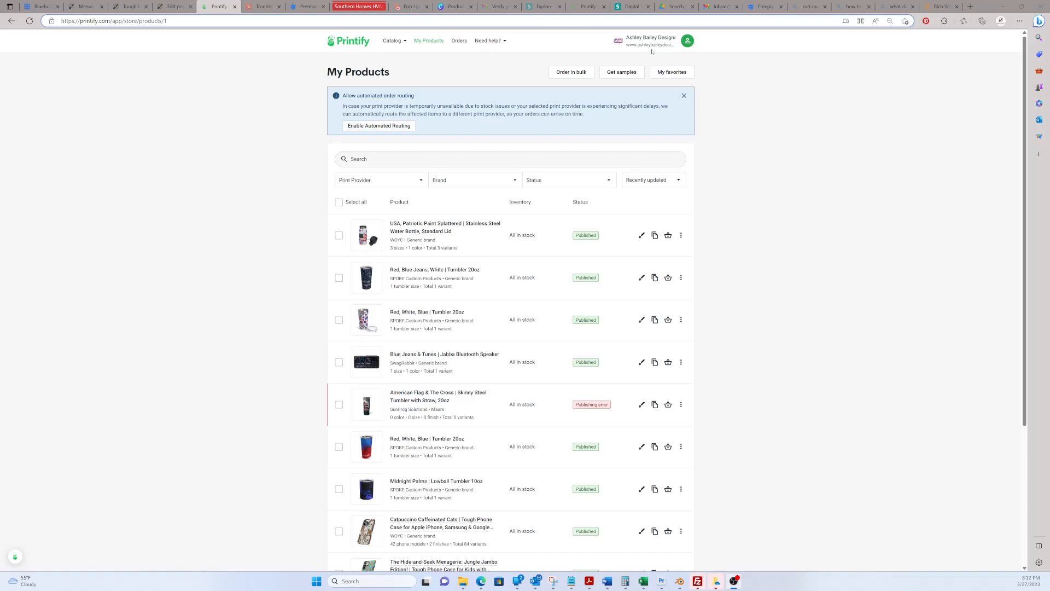
View the sales channels available for connecting a new store, and return to the WooCommerce store's products
click(652, 45)
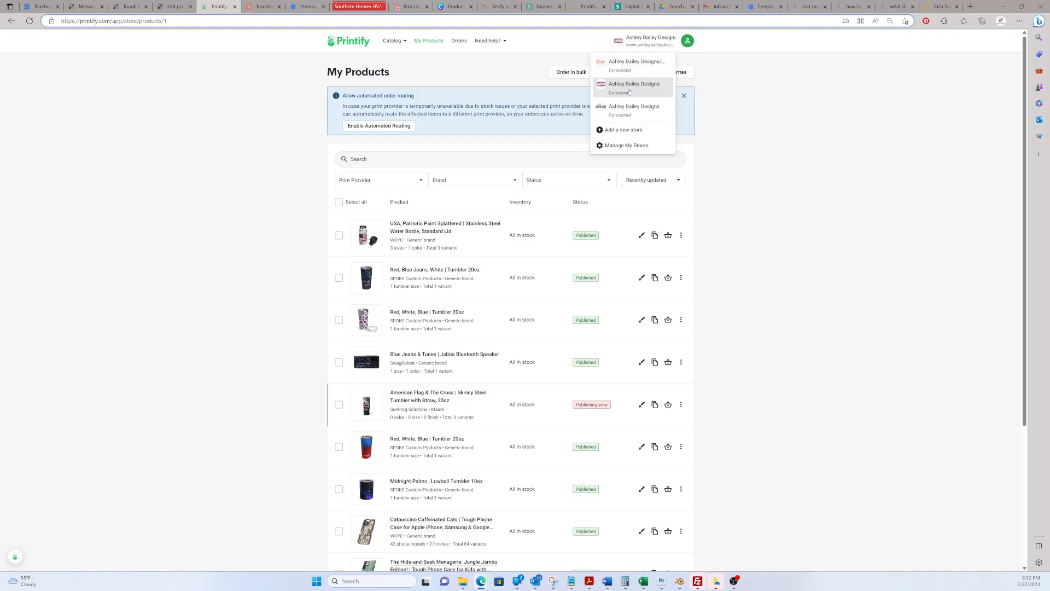
click(637, 131)
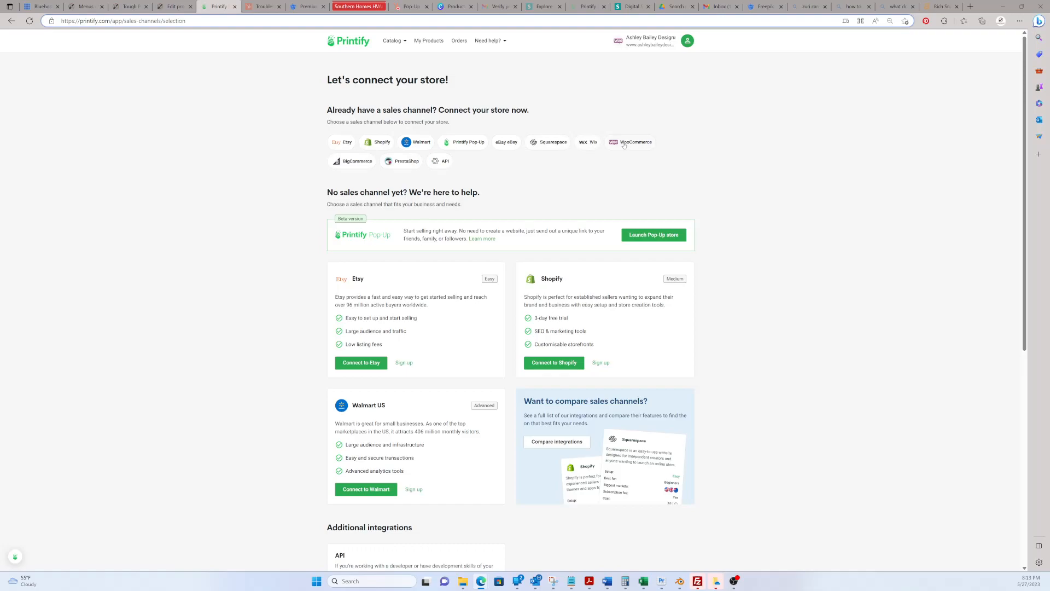
click(664, 47)
click(645, 94)
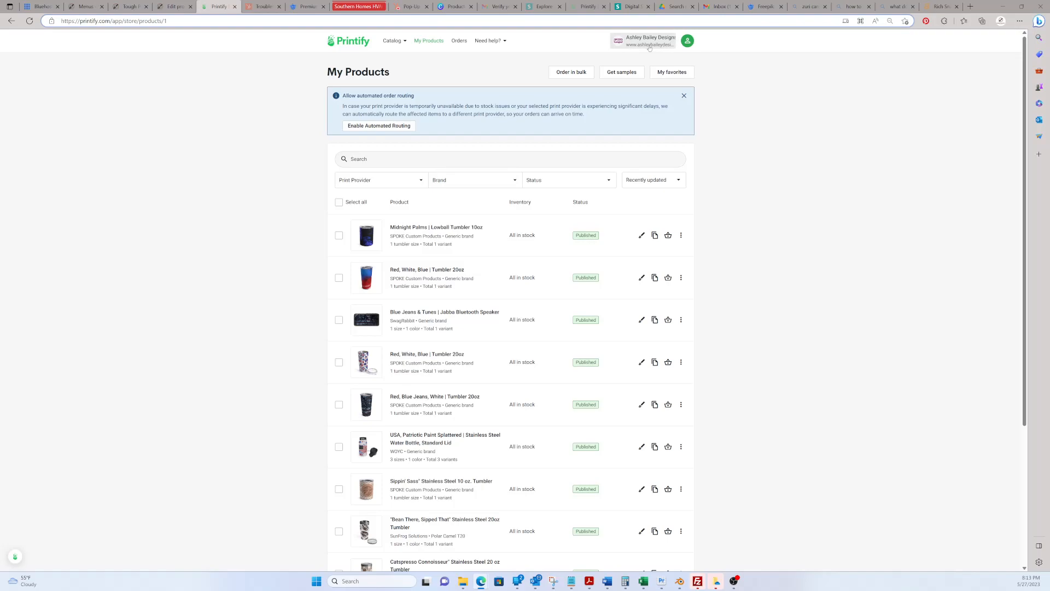
Choose Tough Cases from the catalog's phone cases and start designing with the print provider WOYC
click(395, 42)
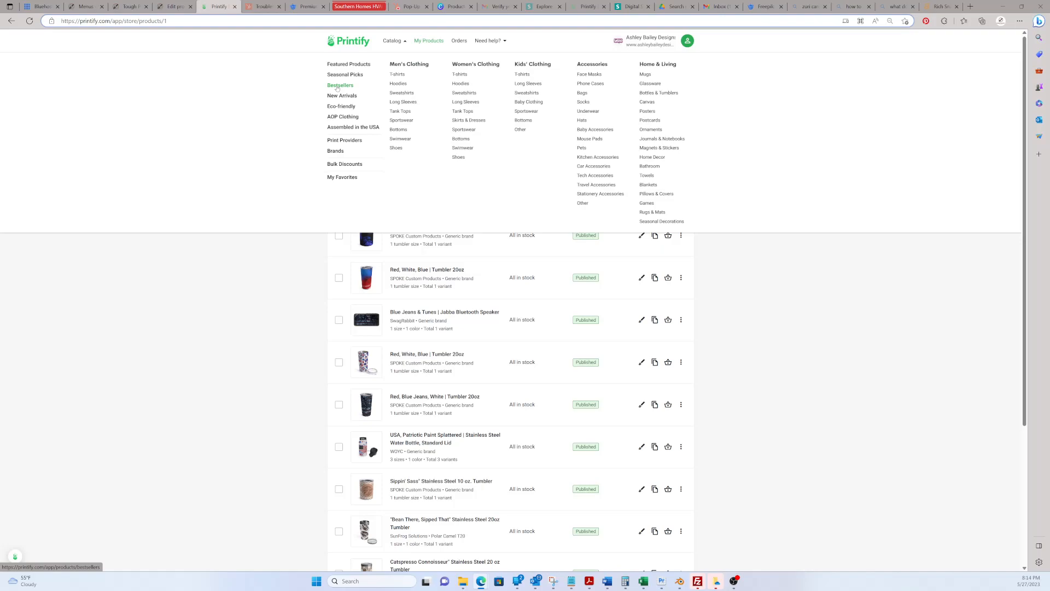
click(595, 85)
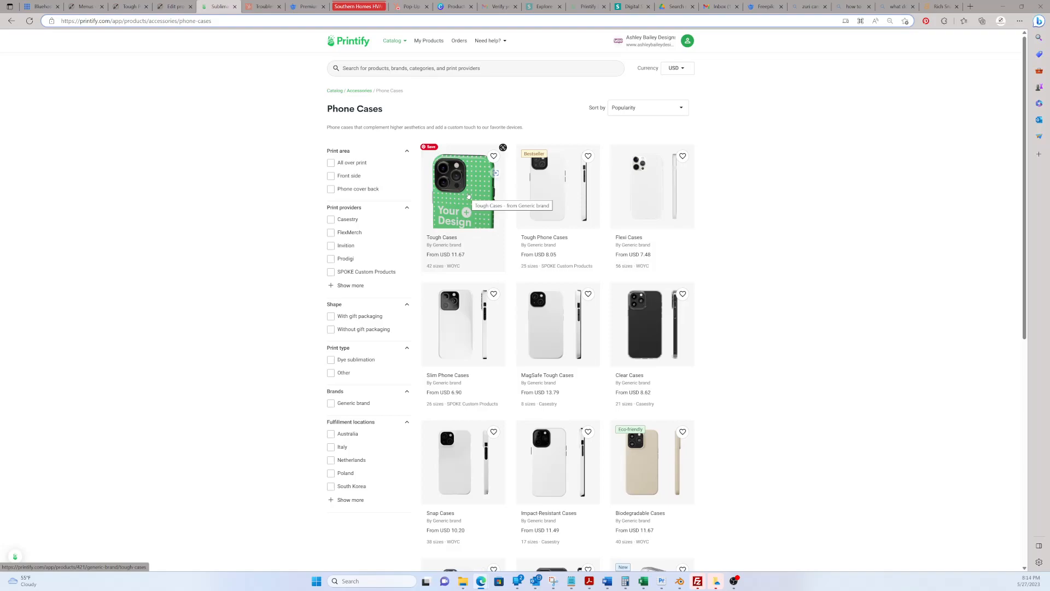
click(468, 197)
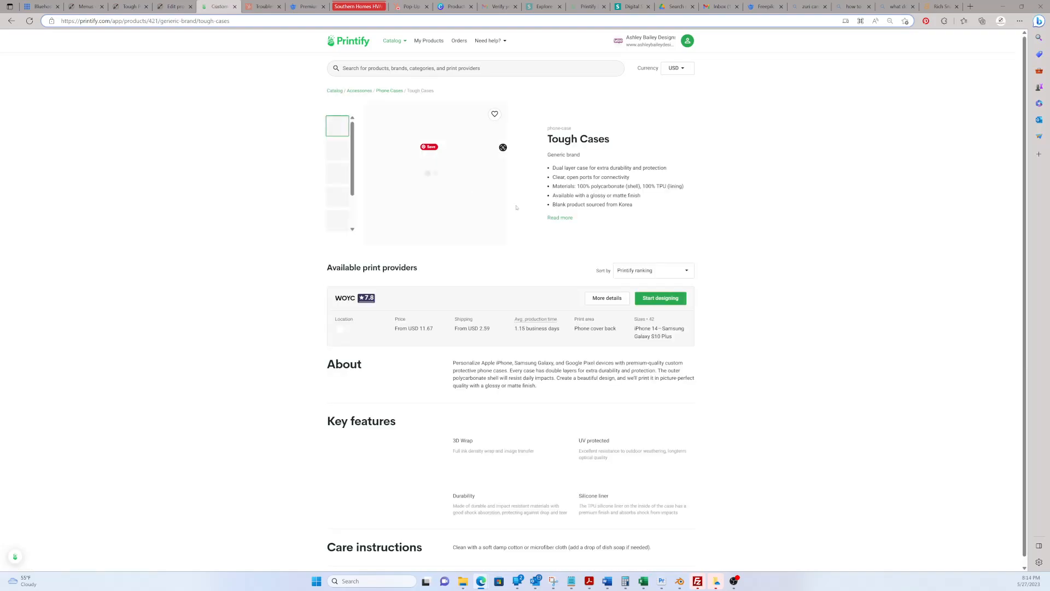
click(655, 298)
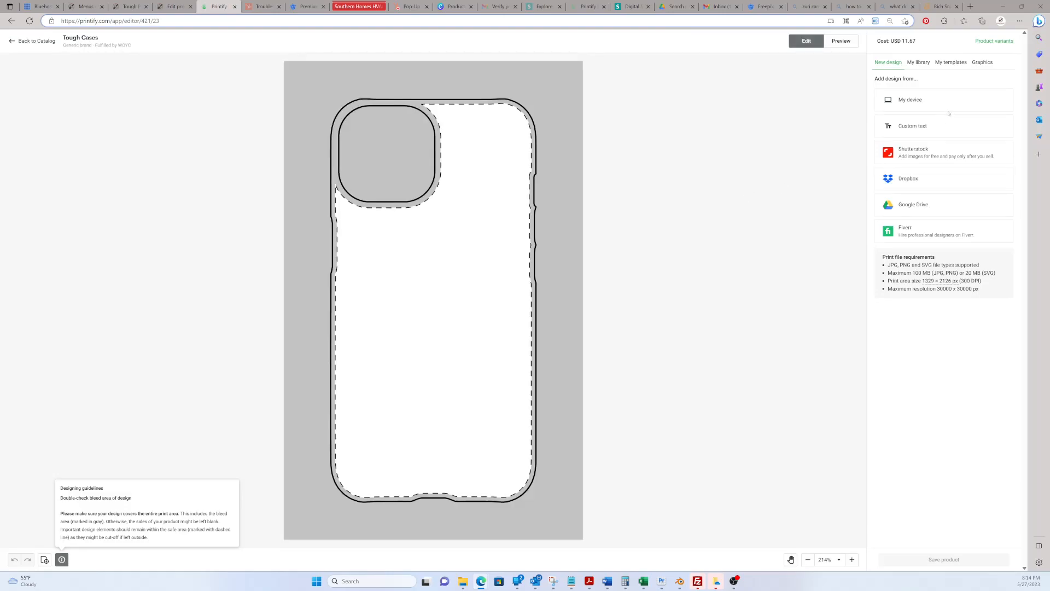
Start adding a design from the device and browse to the Downloads folder
click(924, 104)
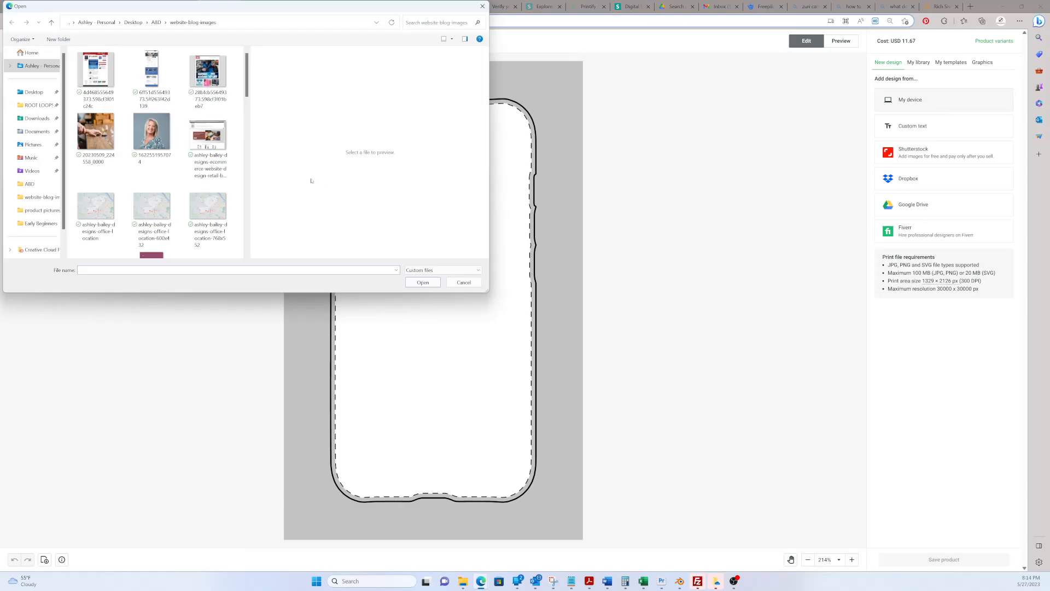
scroll(88, 148, down, 5)
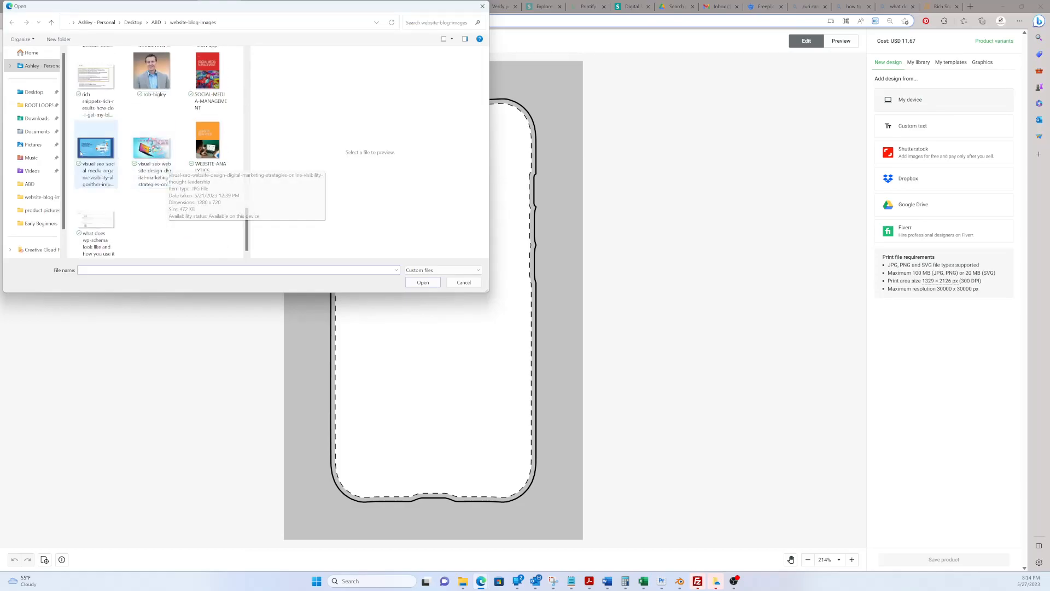
click(37, 118)
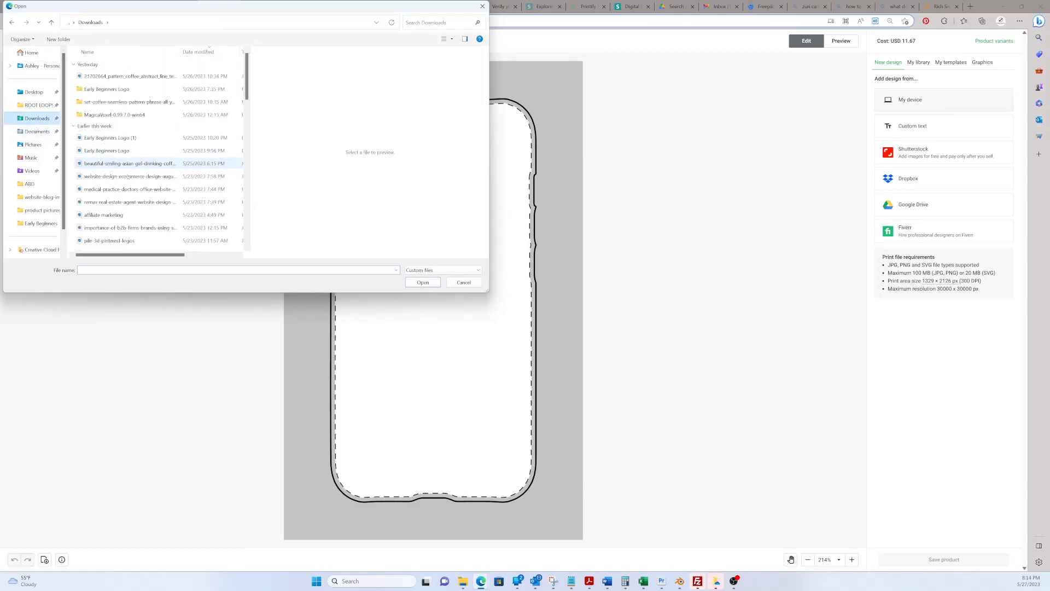
scroll(126, 175, down, 4)
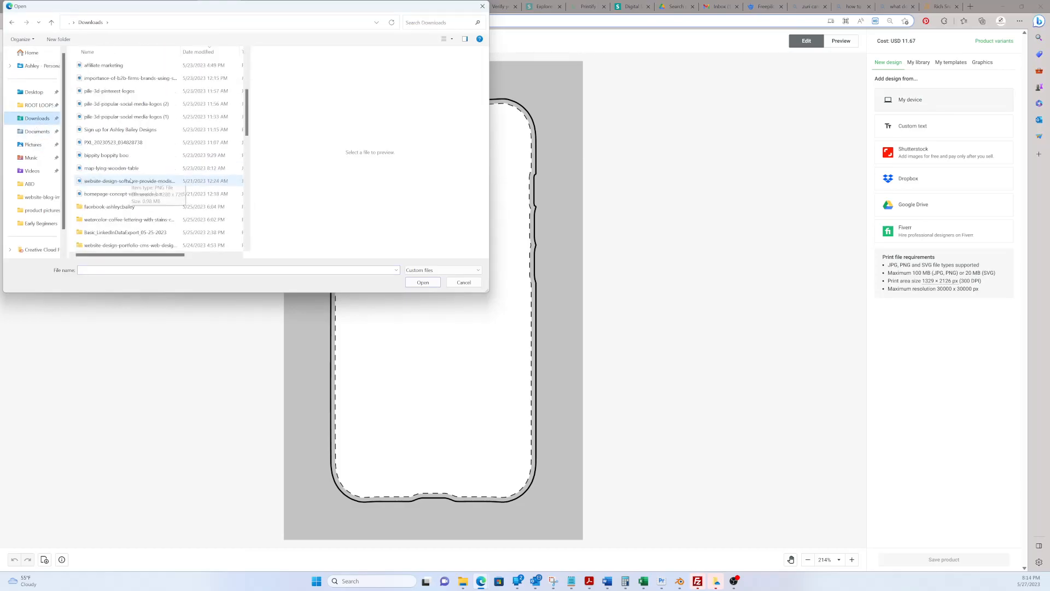
double_click(117, 219)
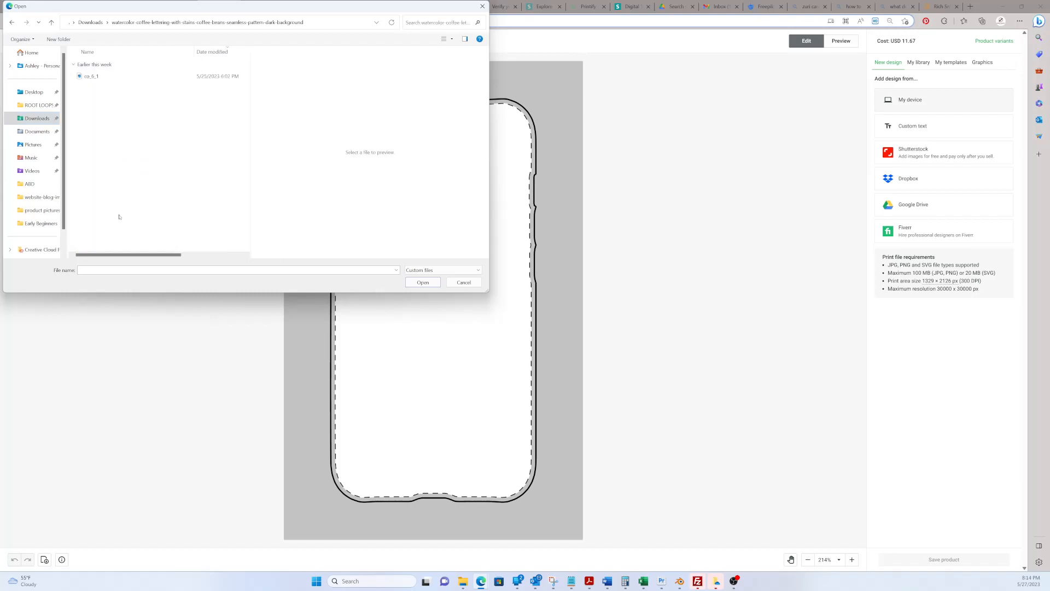
click(90, 22)
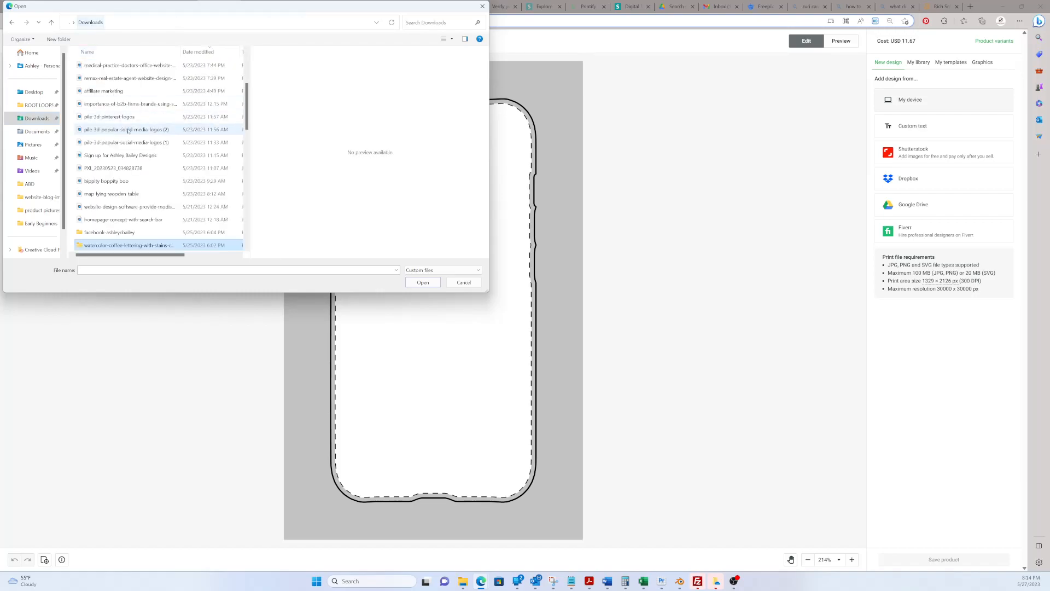
Upload the kiwi pattern image 4069398 from the colorful fruits pattern folder as the case design
scroll(203, 172, down, 4)
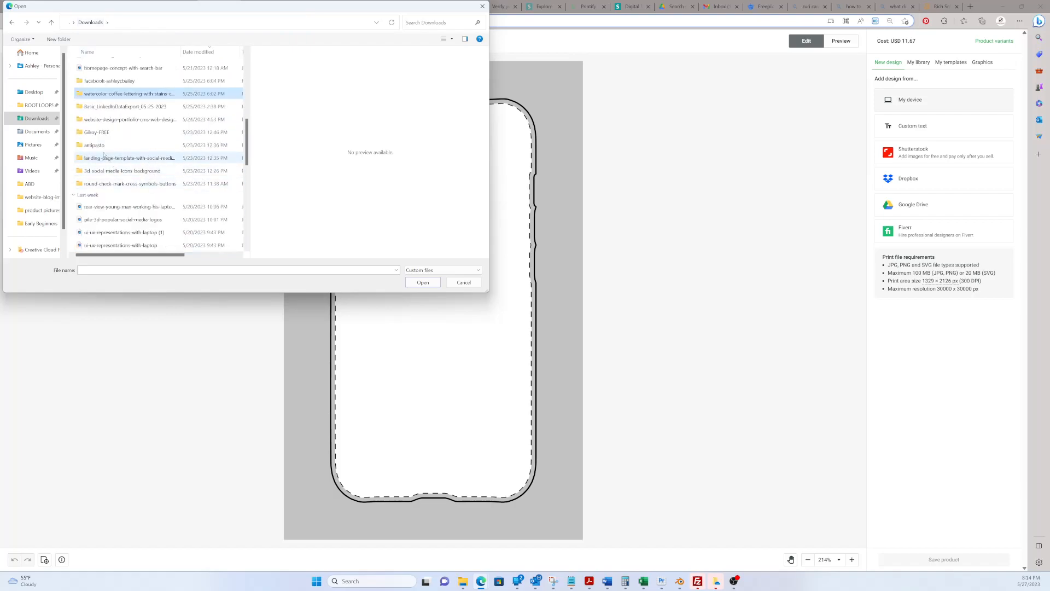
scroll(98, 208, down, 4)
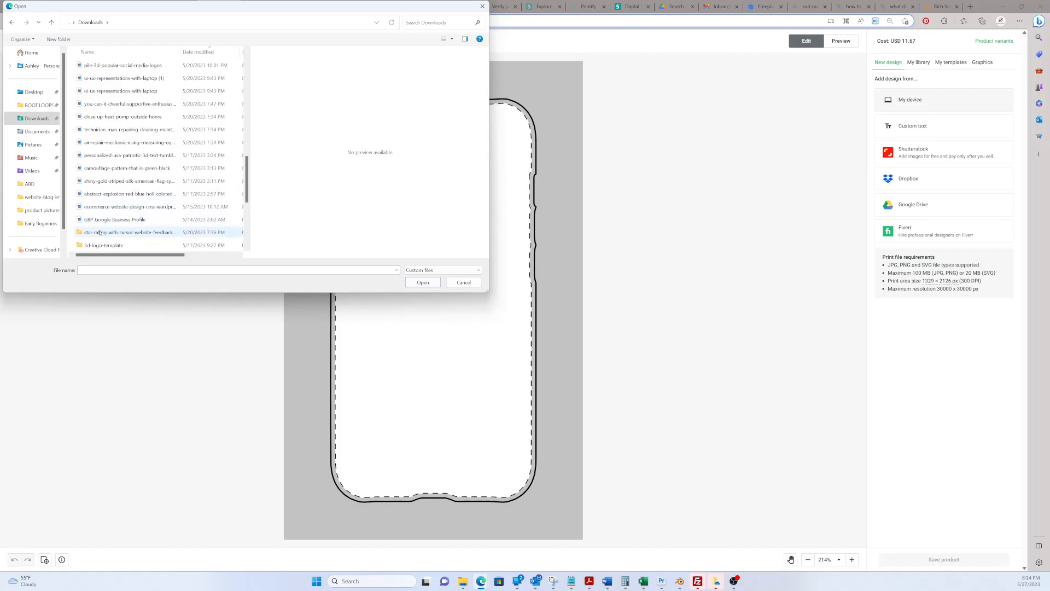
scroll(100, 234, down, 3)
click(105, 206)
double_click(105, 206)
click(94, 77)
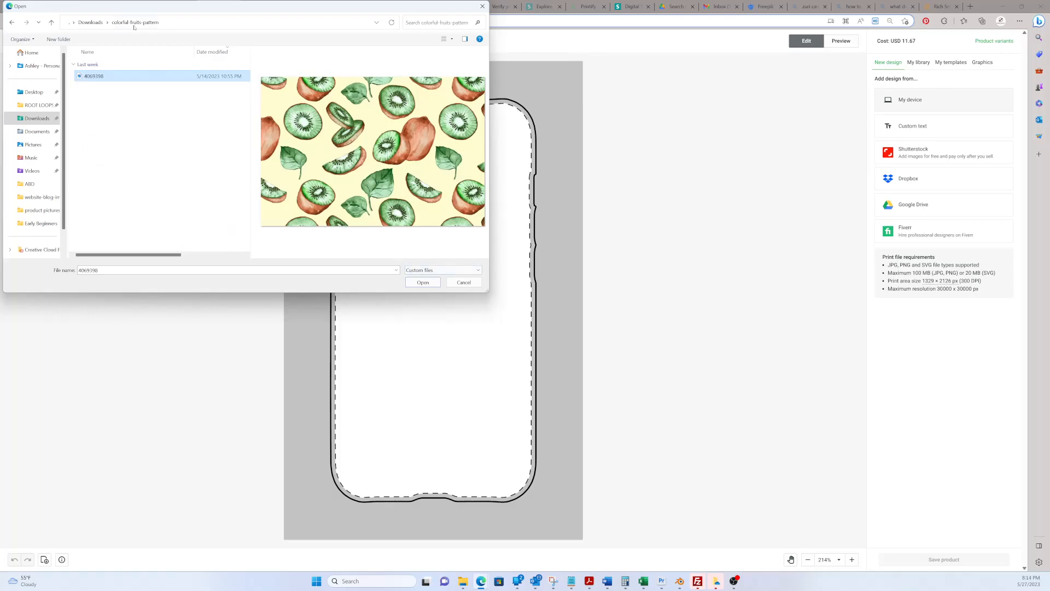
click(422, 282)
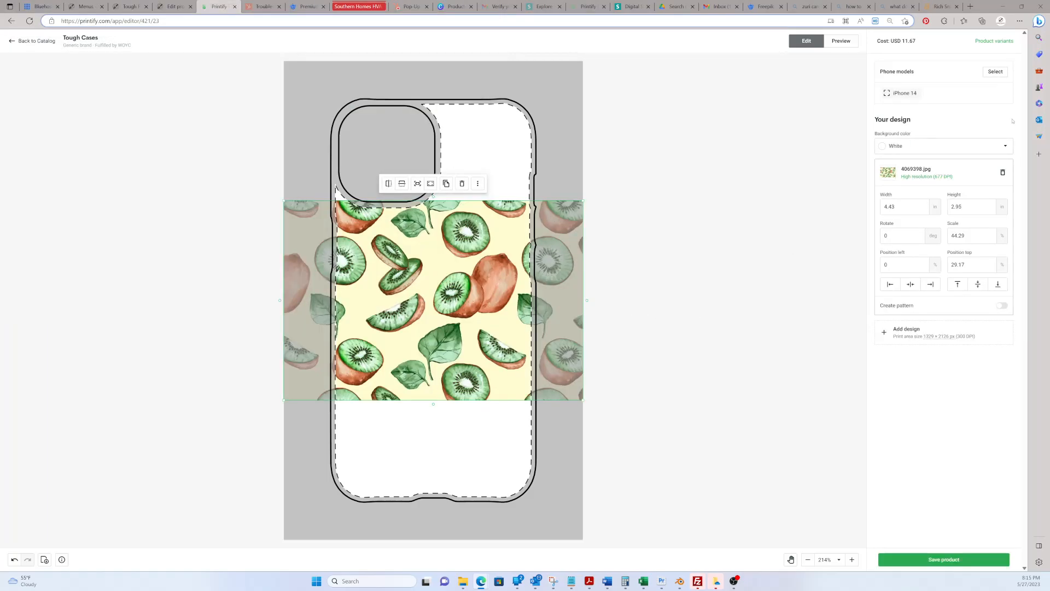
Add the iPhone 14 Pro, iPhone 14 Plus and iPhone 14 Pro Max to the phone models
click(995, 71)
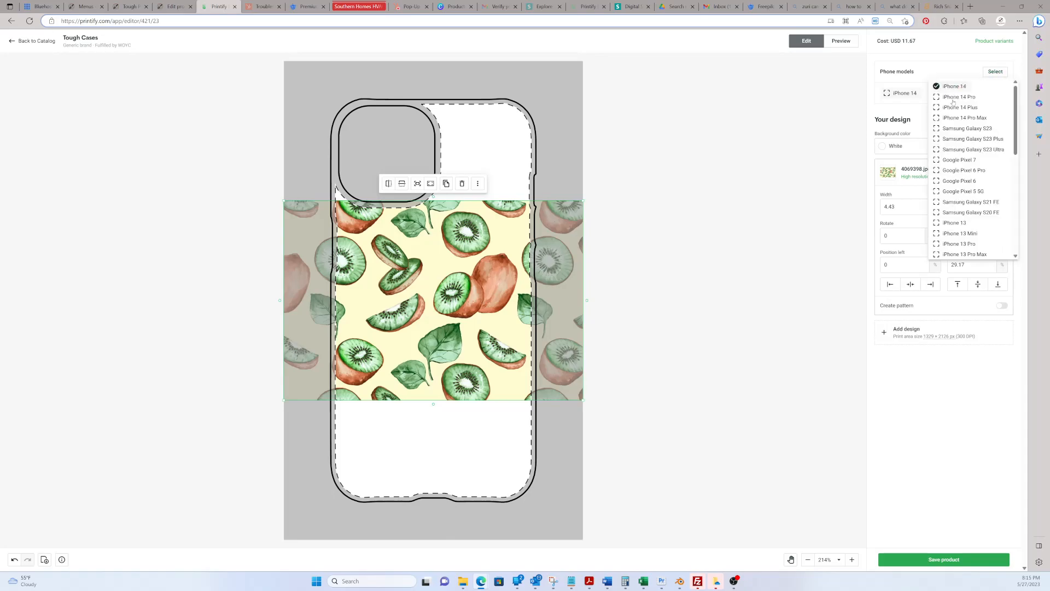
click(954, 97)
click(954, 108)
click(954, 118)
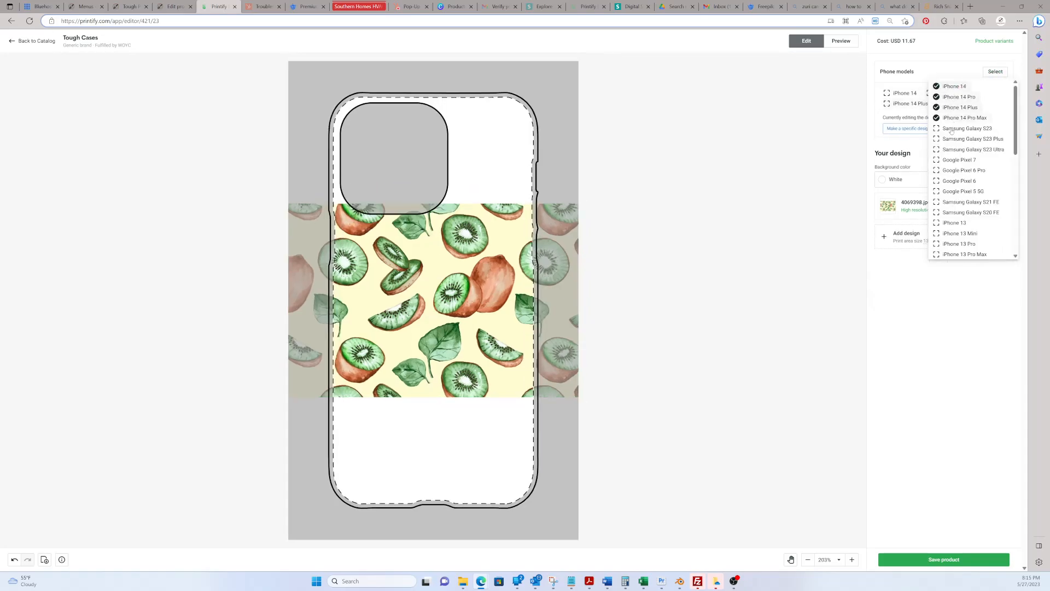
Add the Samsung Galaxy S23, S23 Plus and S23 Ultra and the Google Pixel 7, 6 Pro, 6 and 5 5G to the phone models
click(954, 127)
click(954, 139)
click(954, 149)
click(954, 159)
click(950, 171)
click(950, 180)
click(950, 191)
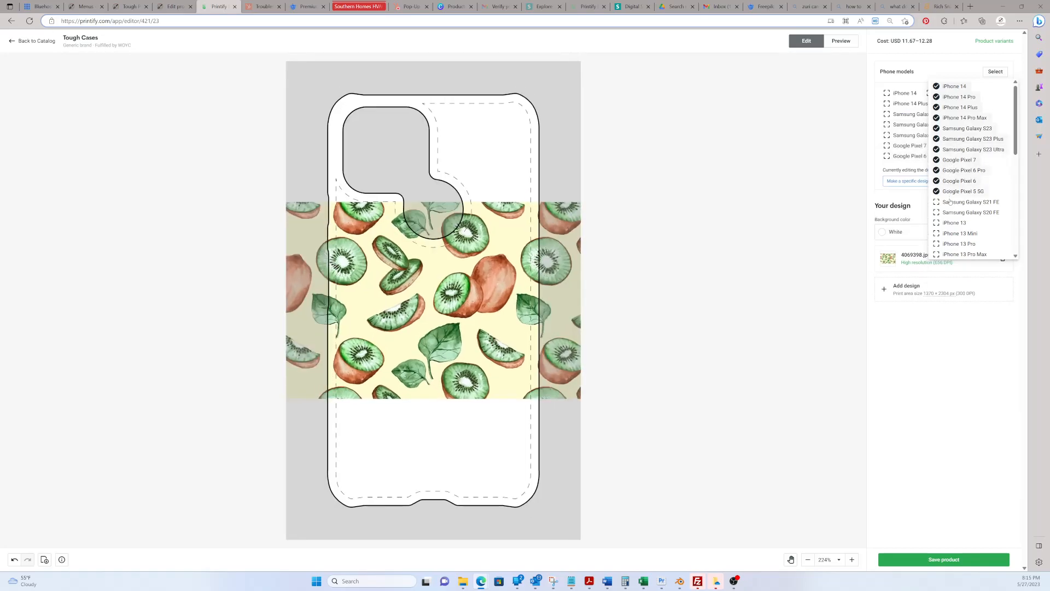
Add the Samsung Galaxy S21 FE and S20 FE and the iPhone 13, 13 Mini, 13 Pro and 13 Pro Max
click(950, 202)
click(951, 212)
click(950, 223)
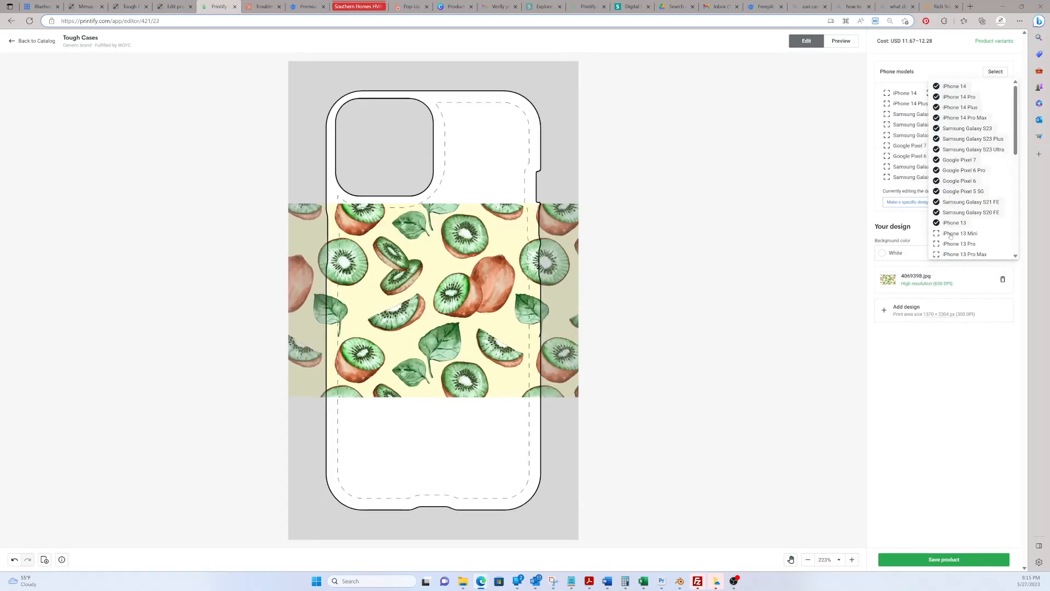
click(950, 233)
click(950, 243)
click(951, 254)
Add the iPhone 12, 12 Mini, 12 Pro, 12 Pro Max, 11, 11 Pro and 11 Pro Max to the phone models
scroll(962, 164, down, 3)
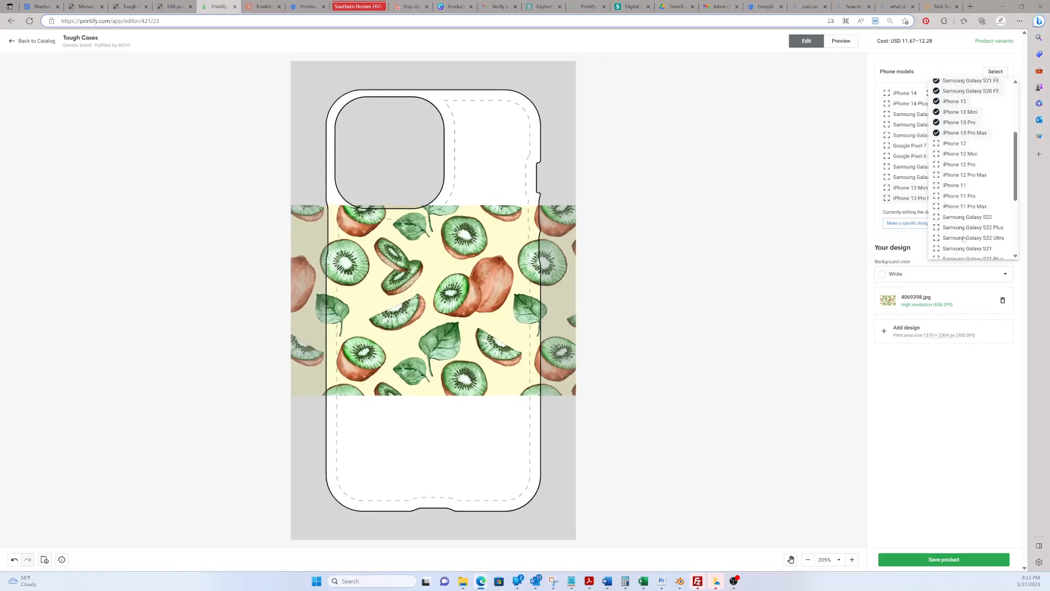
click(945, 129)
click(944, 140)
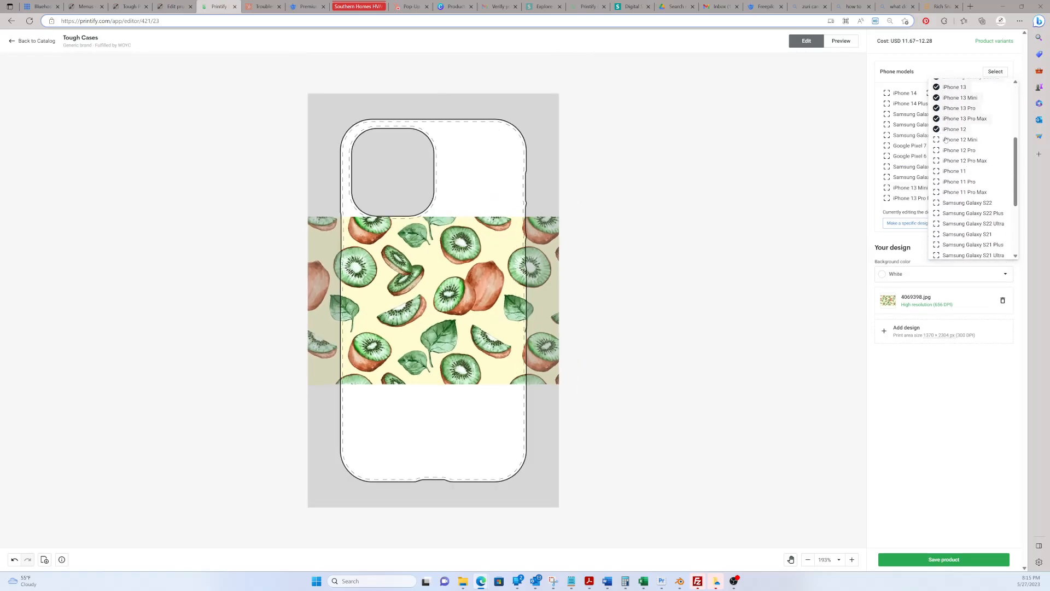
click(946, 150)
click(946, 160)
click(946, 171)
click(946, 182)
click(948, 192)
Add the Samsung Galaxy S22, S22 Plus, S22 Ultra, S21, S21 Plus and S21 Ultra to the phone models
click(948, 203)
click(947, 214)
click(947, 223)
click(947, 234)
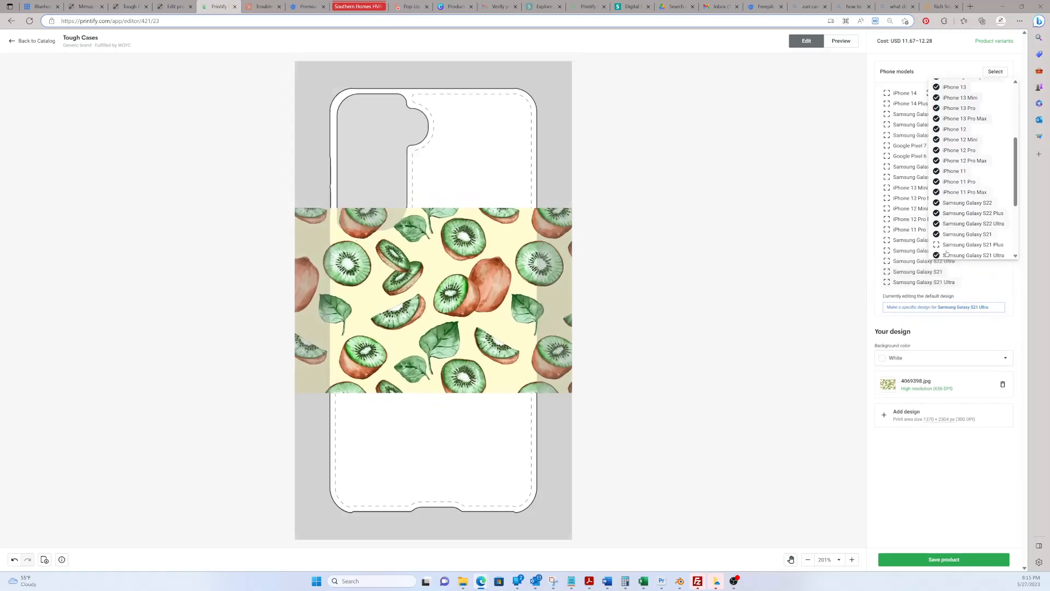
click(948, 244)
Add the Samsung Galaxy S20, S20+ and S20 Ultra to the phone models
scroll(949, 249, down, 3)
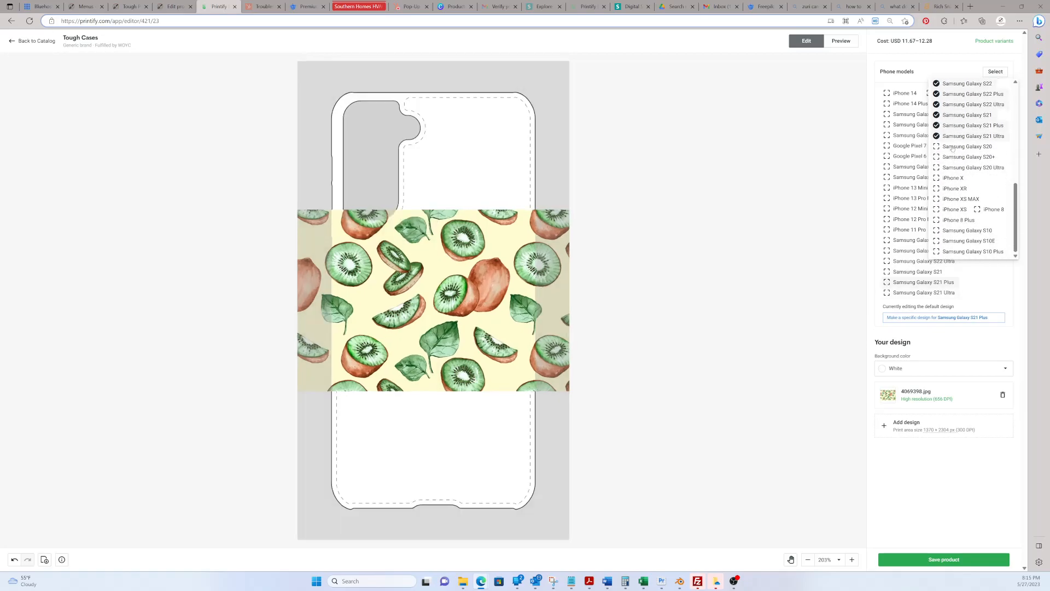
click(952, 146)
click(952, 157)
click(952, 168)
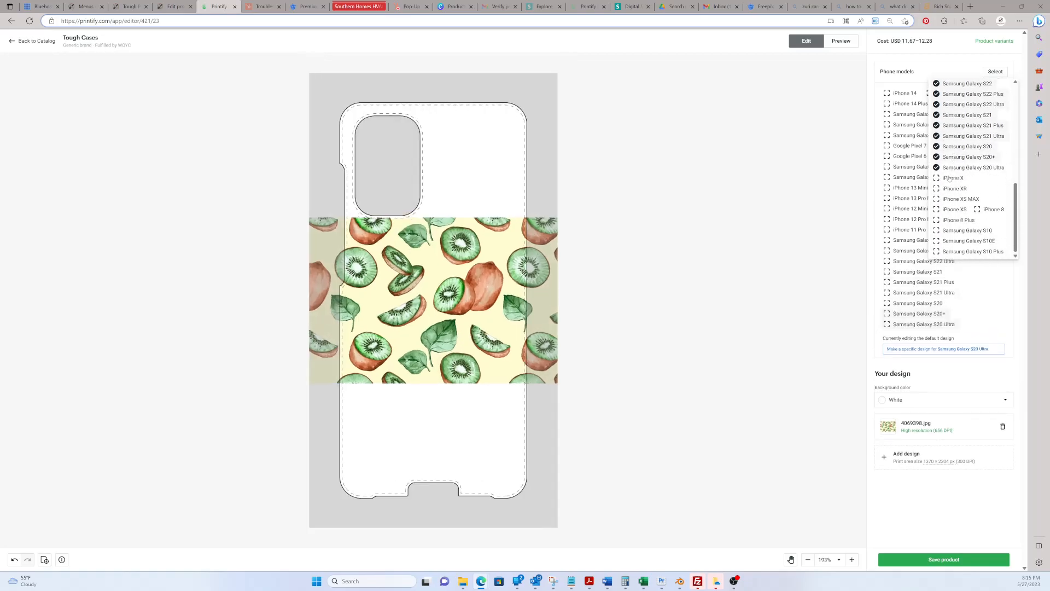
Add the iPhone X, XR, XS MAX, XS, 8 and 8 Plus to the phone models
click(950, 179)
click(952, 189)
click(952, 199)
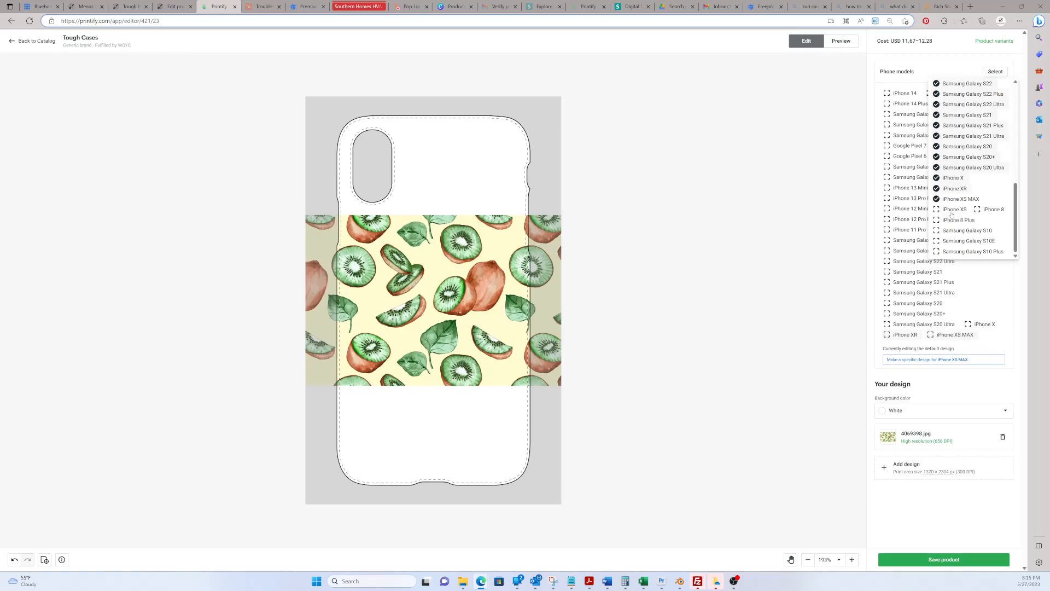
click(952, 210)
click(980, 209)
click(958, 220)
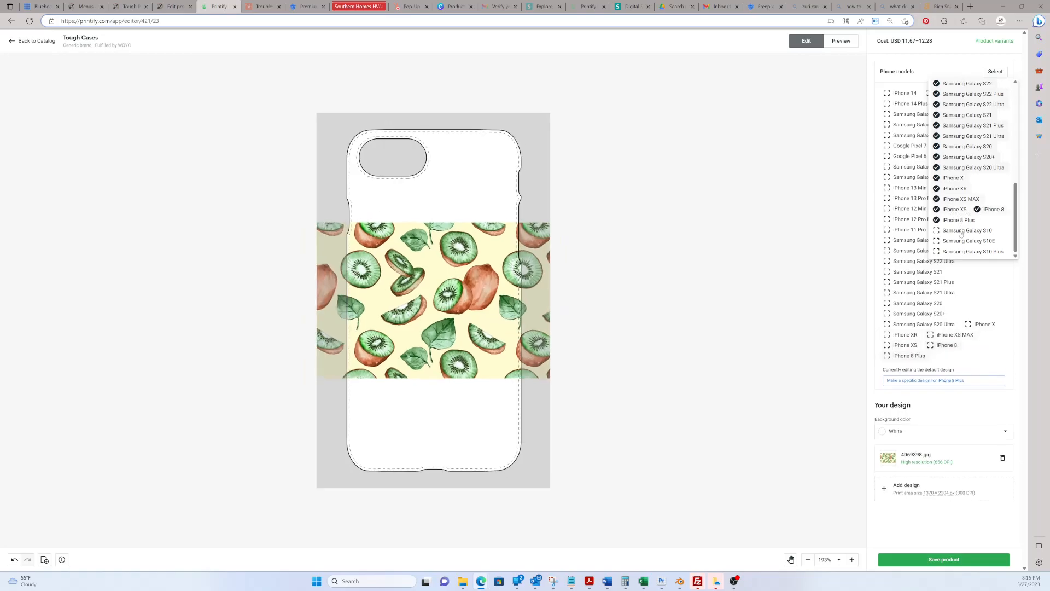
Add the Samsung Galaxy S10, S10E and S10 Plus and finish the phone model selection
click(961, 231)
click(961, 242)
click(960, 252)
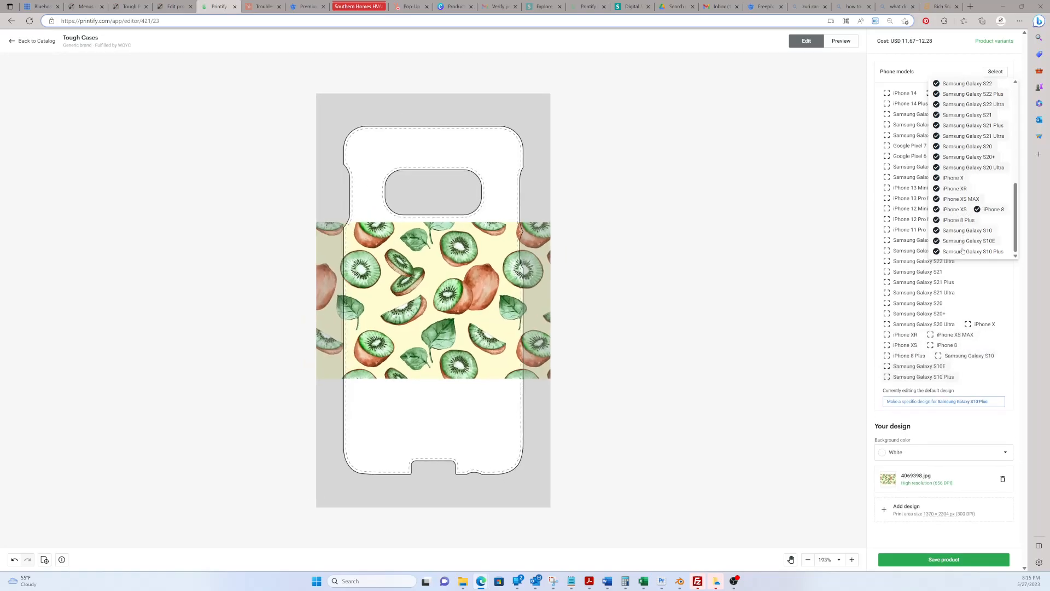
click(842, 249)
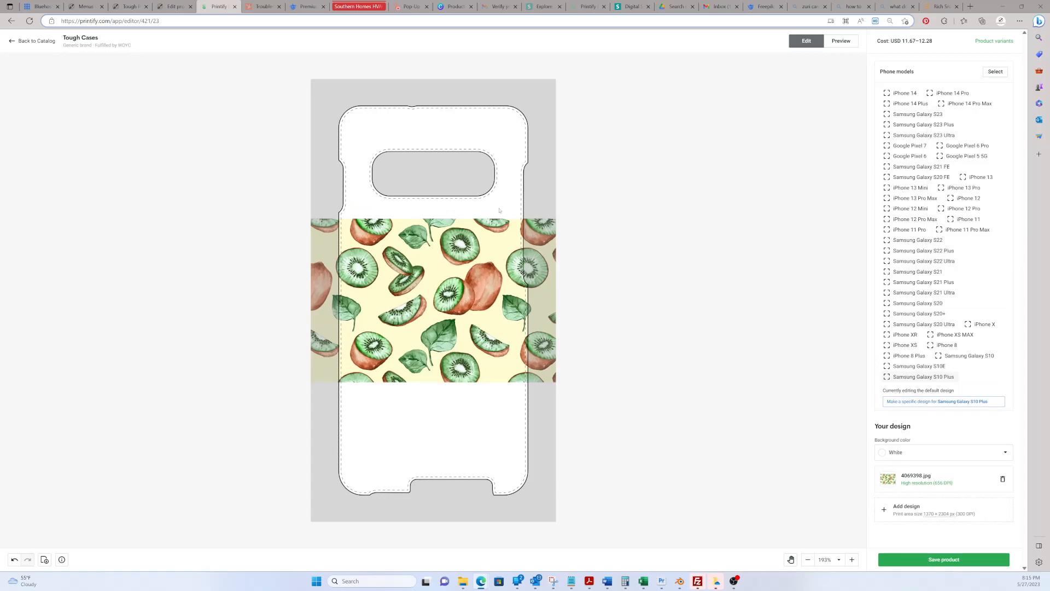
Enlarge the kiwi pattern image to about 10.93 by 7.29 in to cover the whole case
click(474, 259)
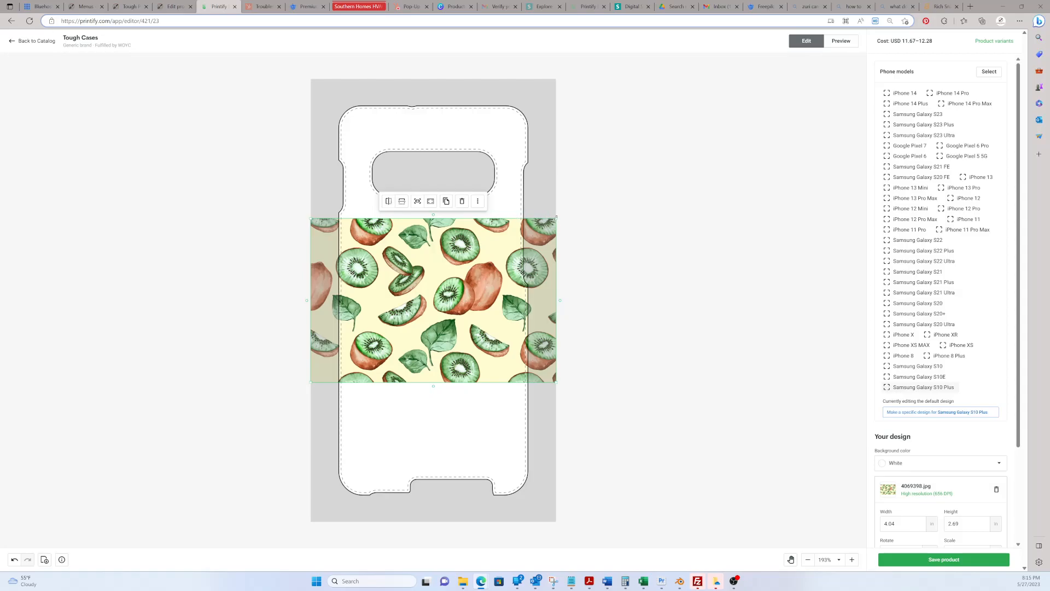
drag(557, 217, 782, 93)
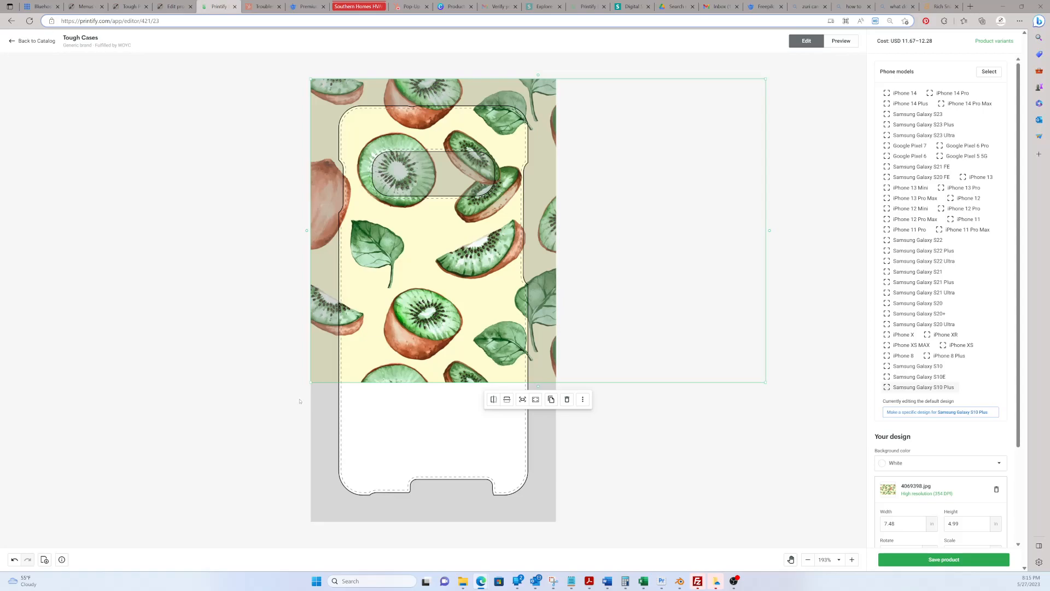
drag(311, 383, 100, 519)
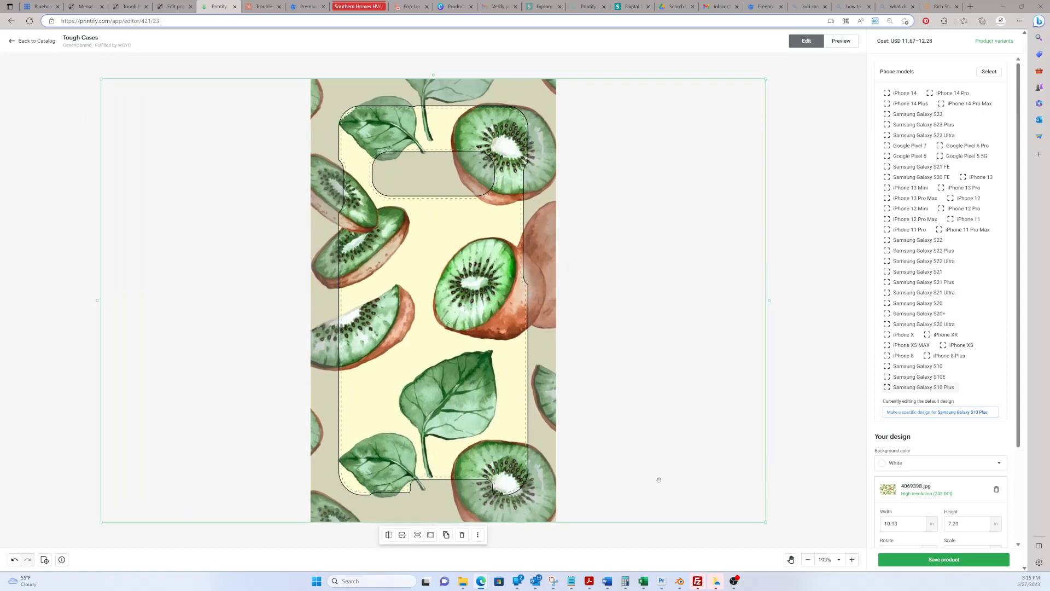
Shrink the kiwi pattern image to about 5.05 by 3.37 in and place it over the lower half of the case
scroll(987, 490, down, 3)
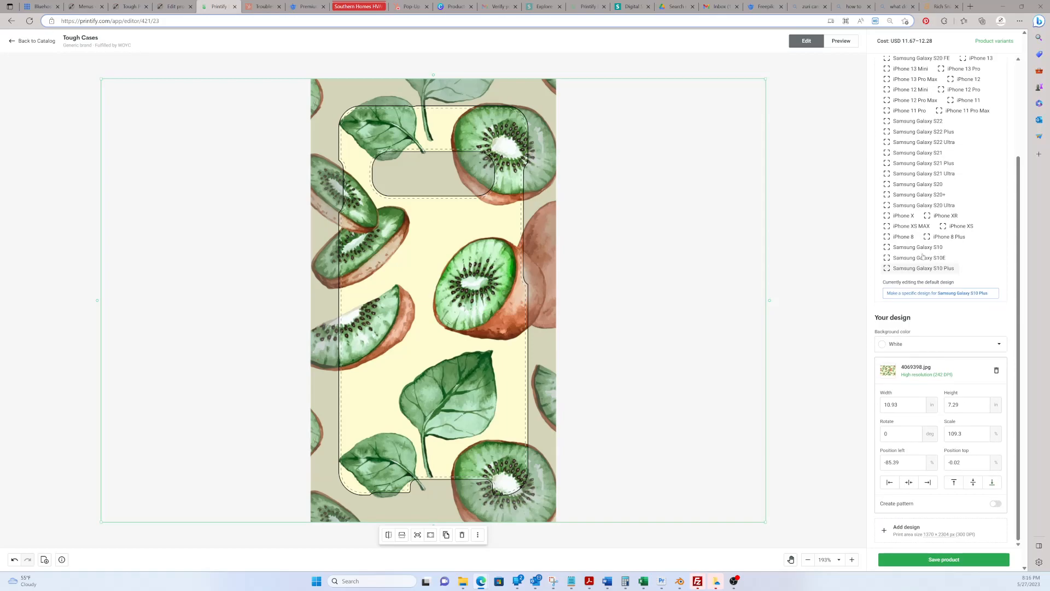
drag(766, 80, 409, 317)
drag(454, 334, 603, 314)
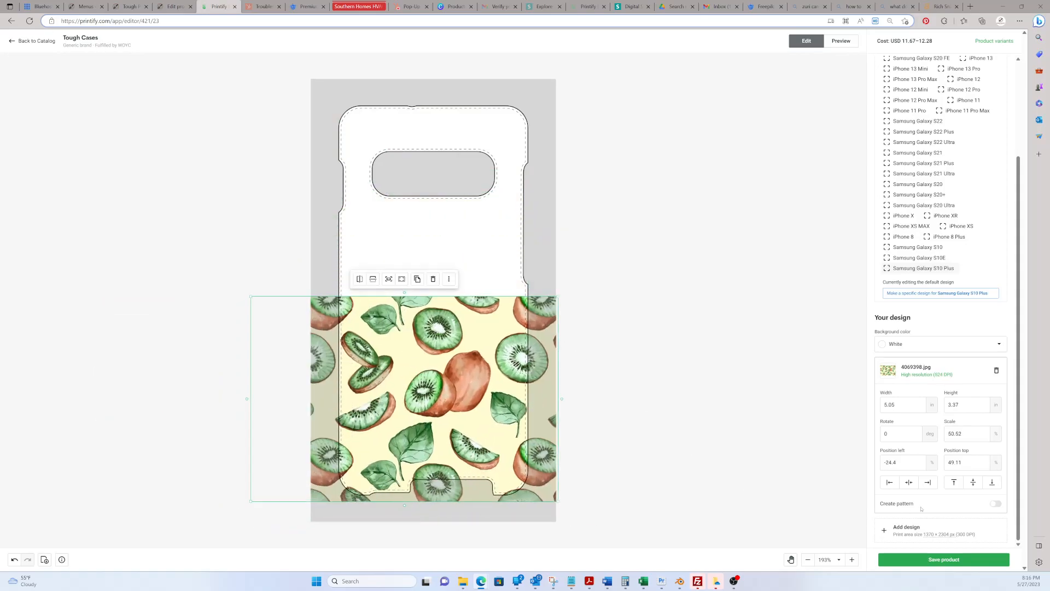
Try repeating the kiwi image as a pattern across the case and turn the pattern off again
click(996, 504)
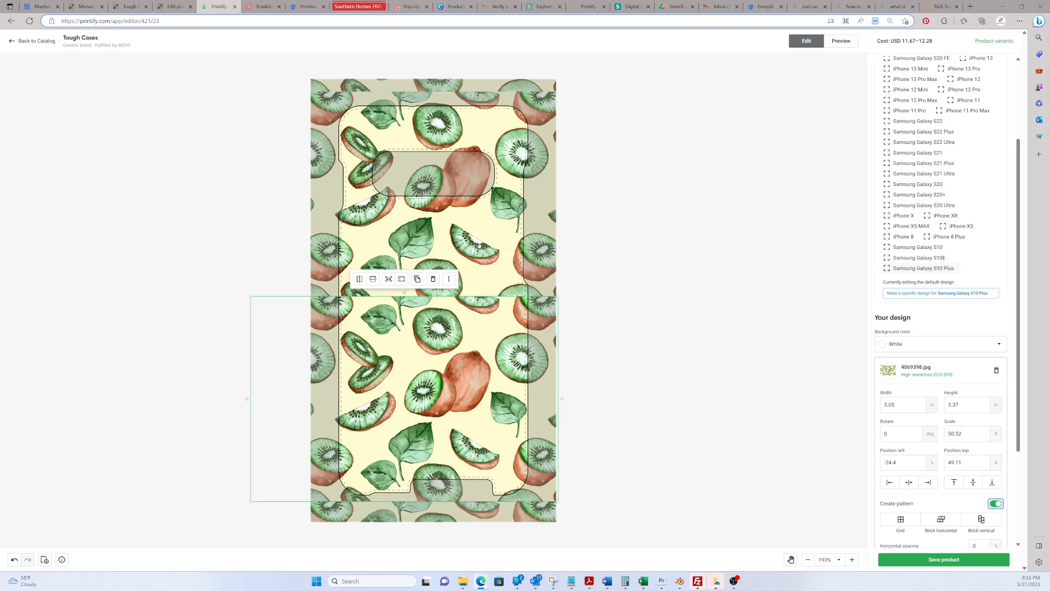
click(600, 292)
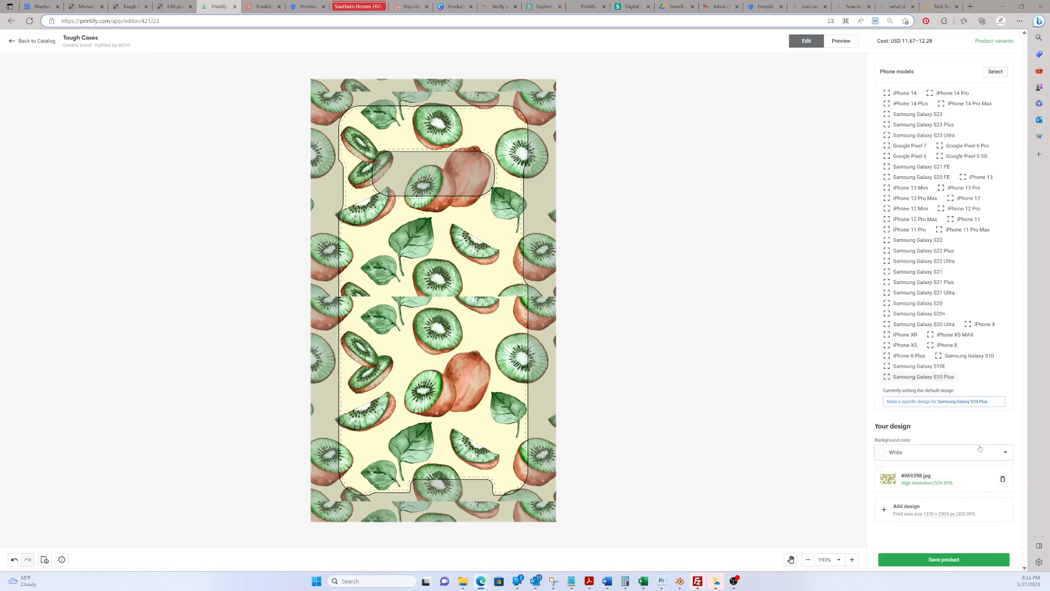
click(966, 486)
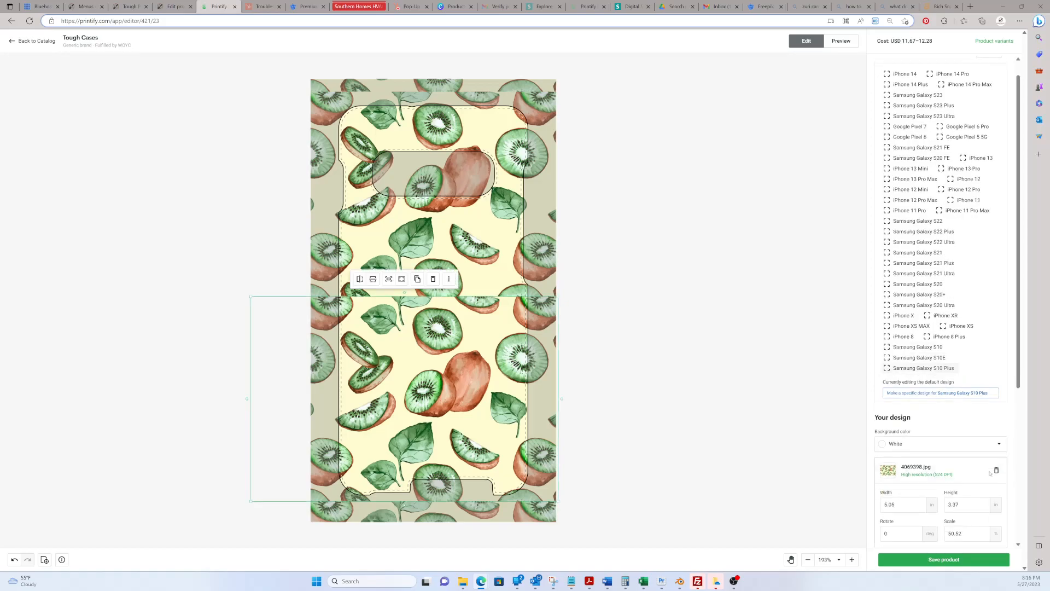
click(995, 364)
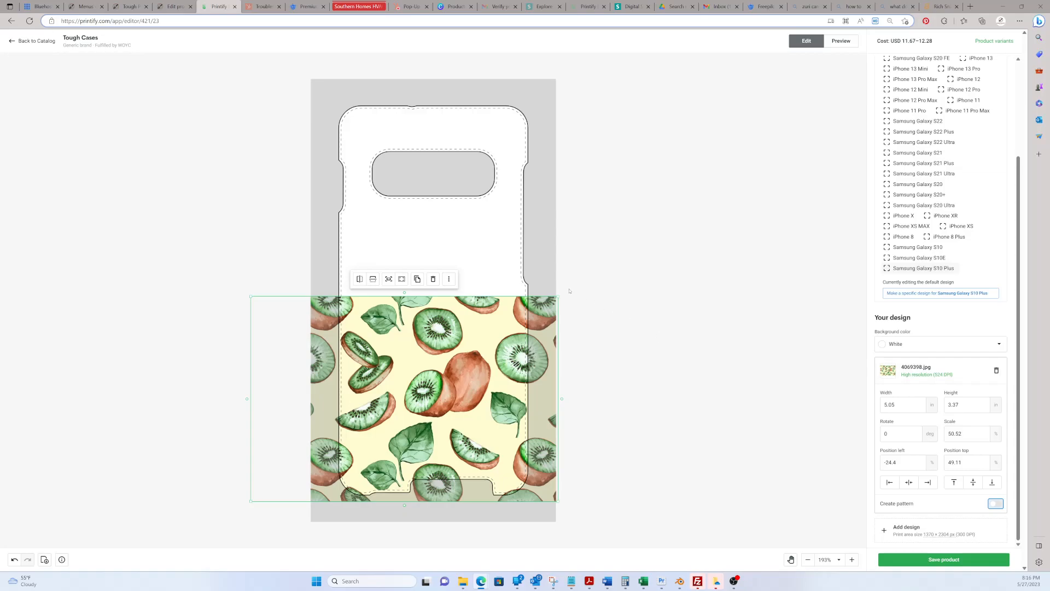
Enlarge the kiwi image to about 10.96 by 7.31 in so it covers the whole case, and save the product
drag(558, 294, 867, 61)
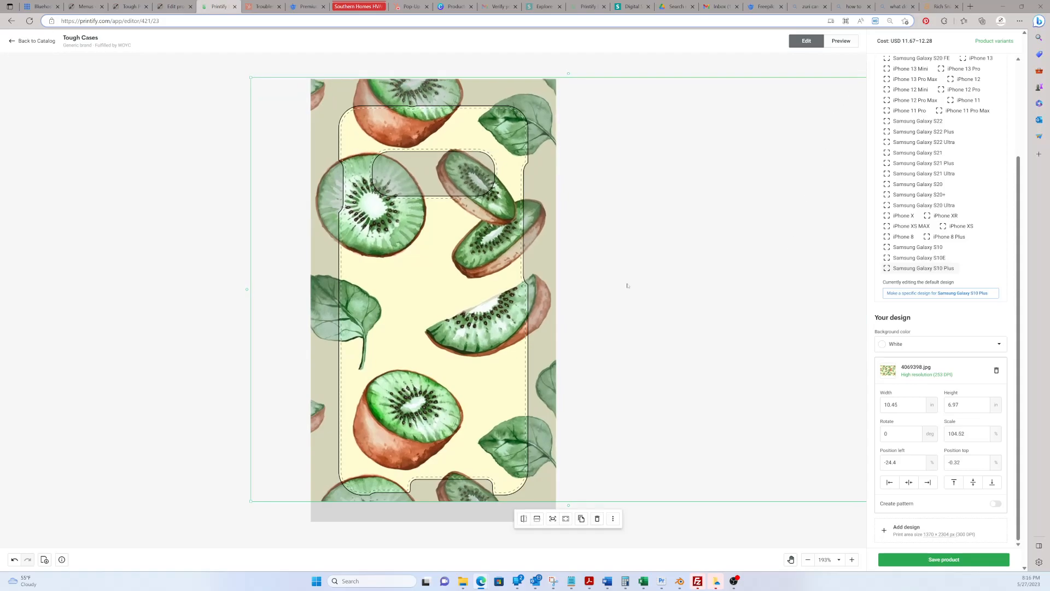
drag(251, 498, 229, 532)
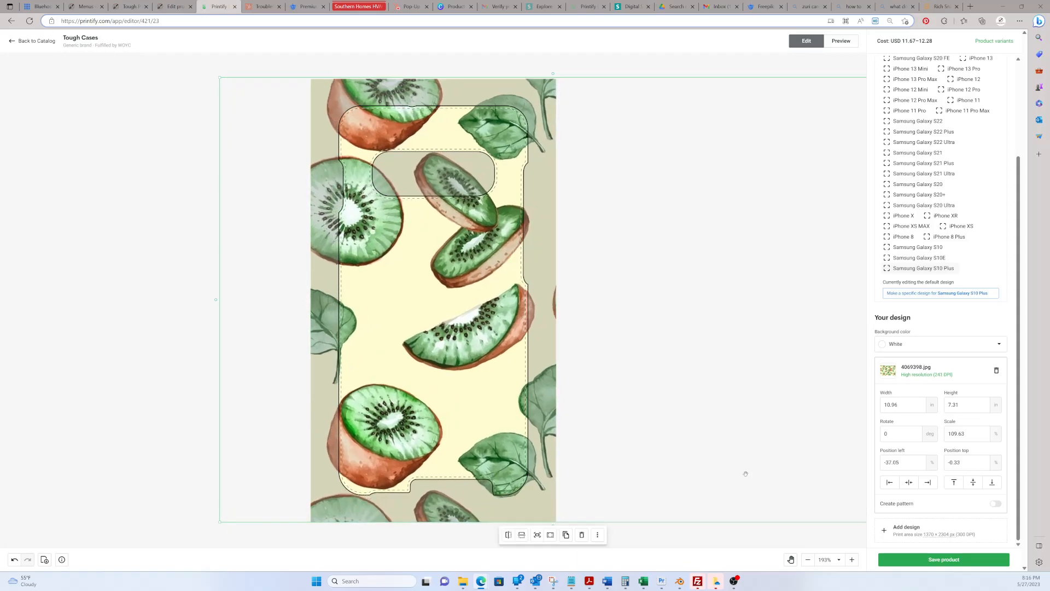
click(885, 560)
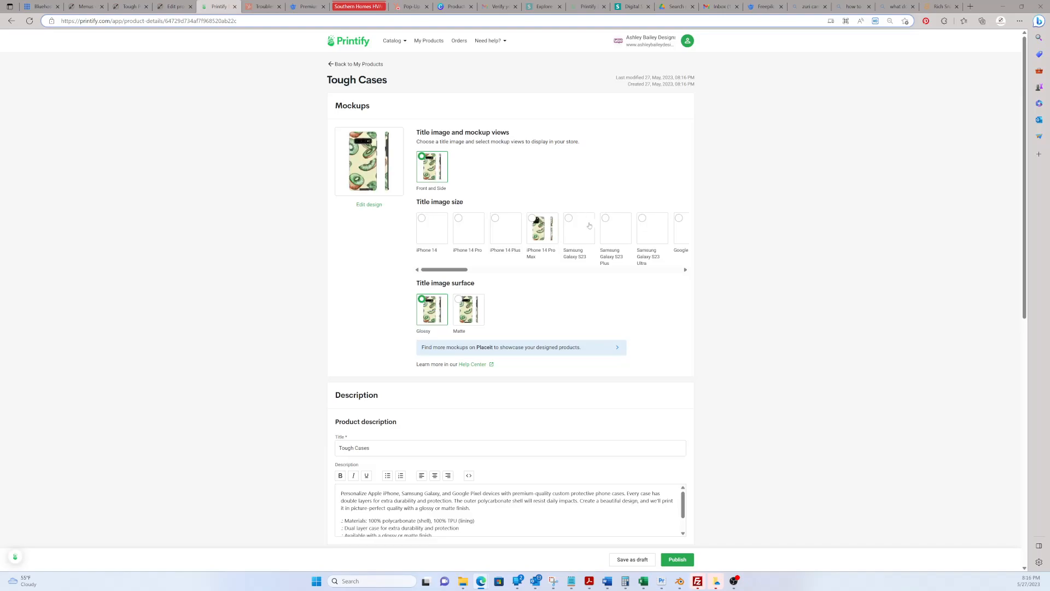
Preview the iPhone 14 Plus and Samsung Galaxy S23 Plus mockups and set the title image size to Samsung Galaxy S23 Ultra
click(506, 235)
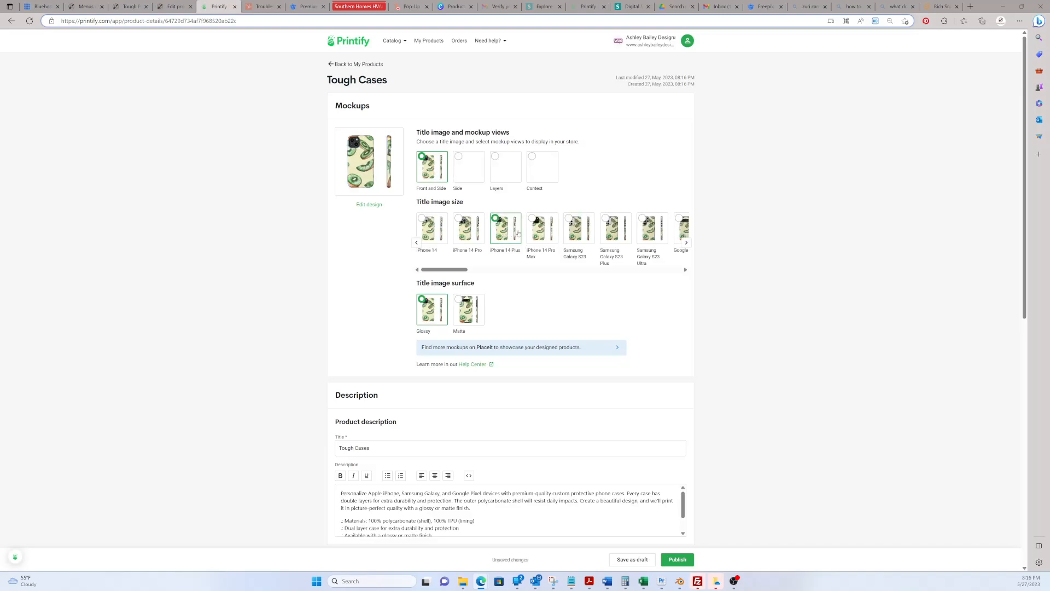
click(604, 235)
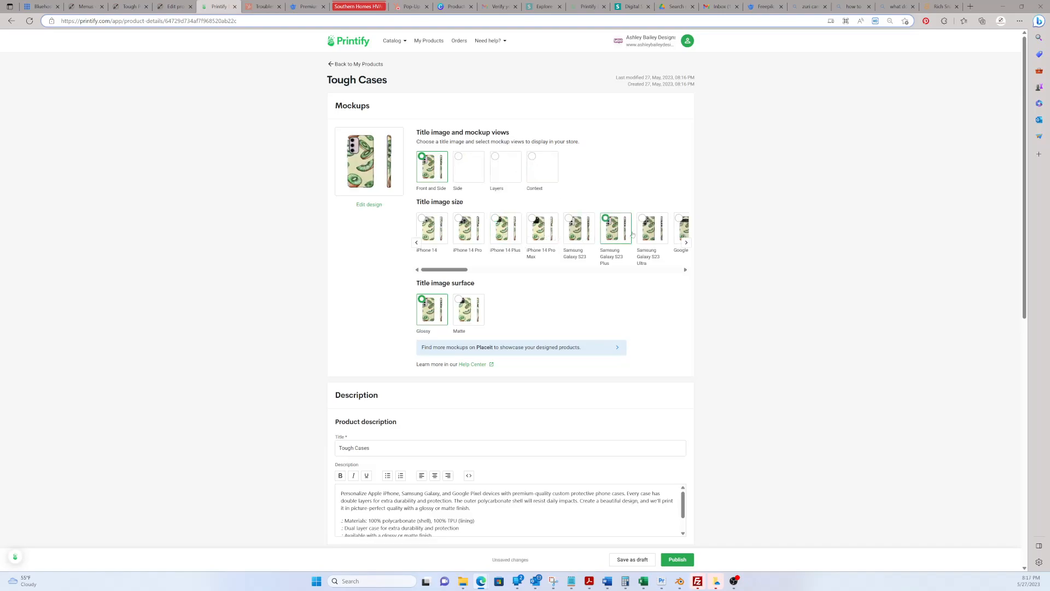
click(646, 234)
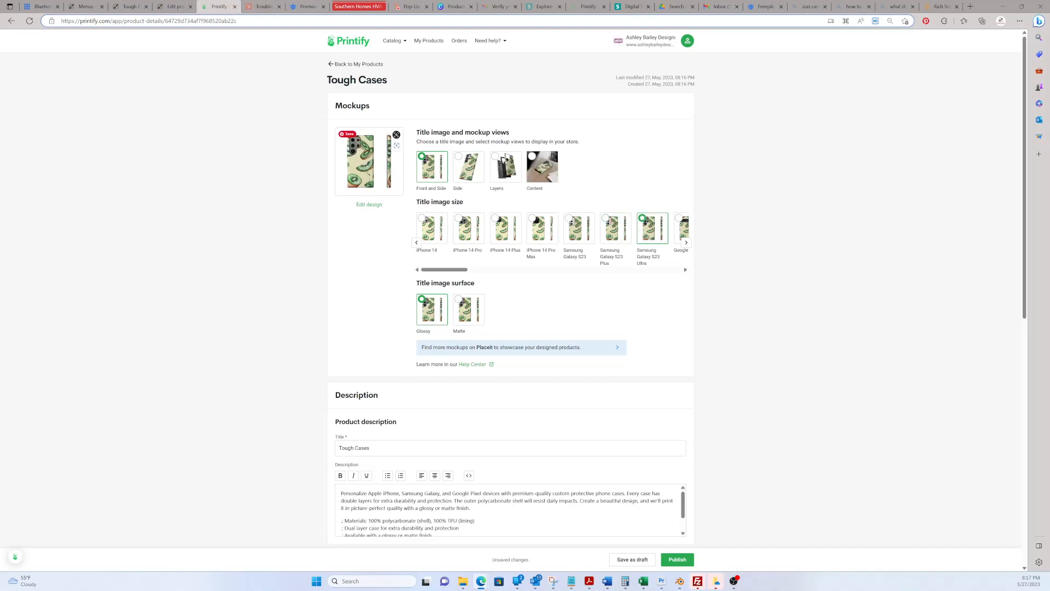
Delete the "Blank product sourced from Korea" line from the end of the product description
scroll(557, 210, down, 6)
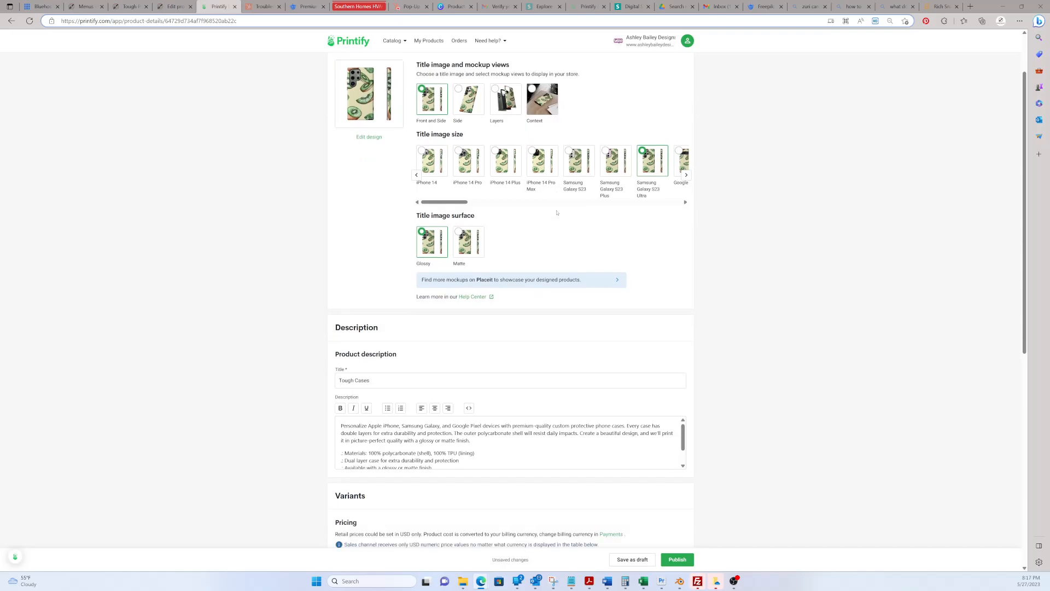
click(460, 188)
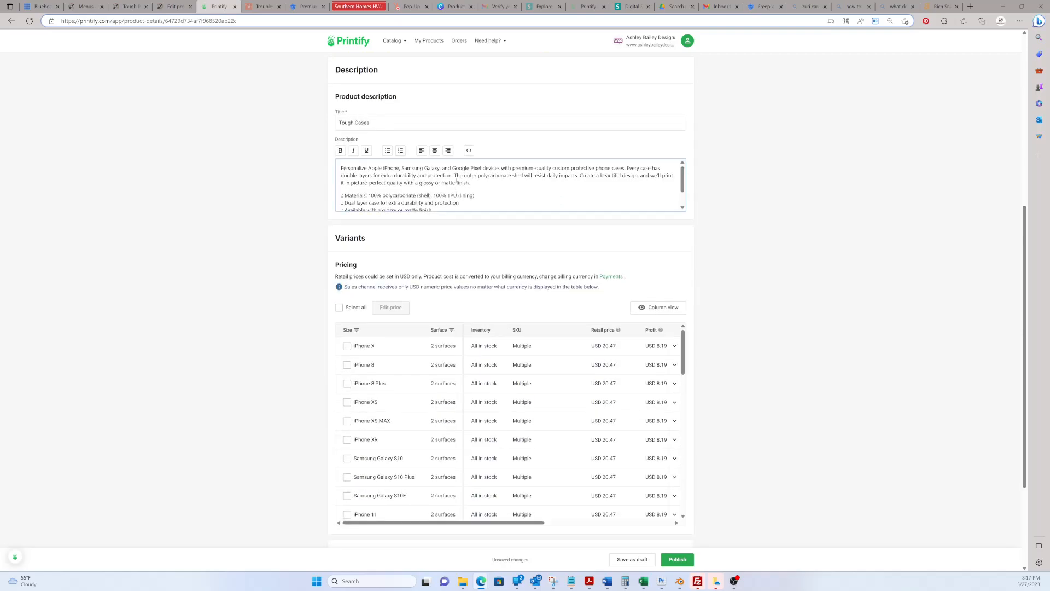
key(ctrl+a)
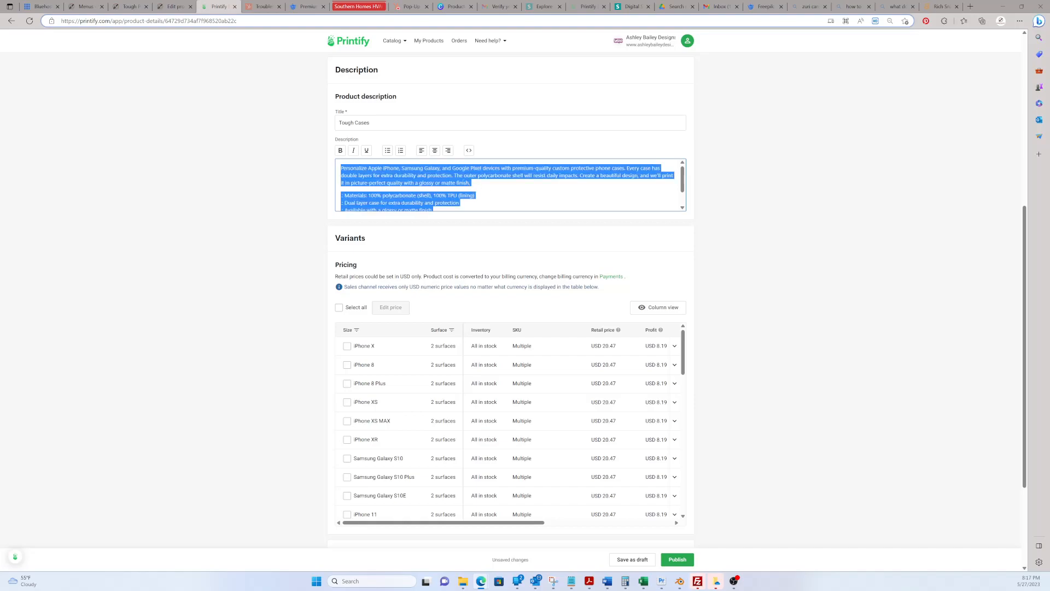
click(472, 195)
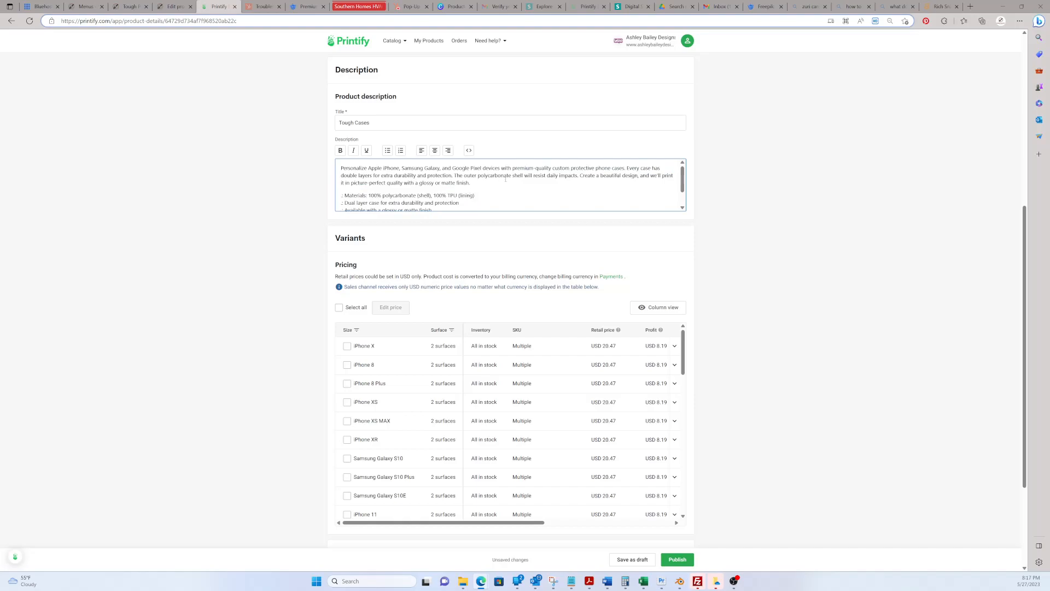
scroll(497, 184, down, 2)
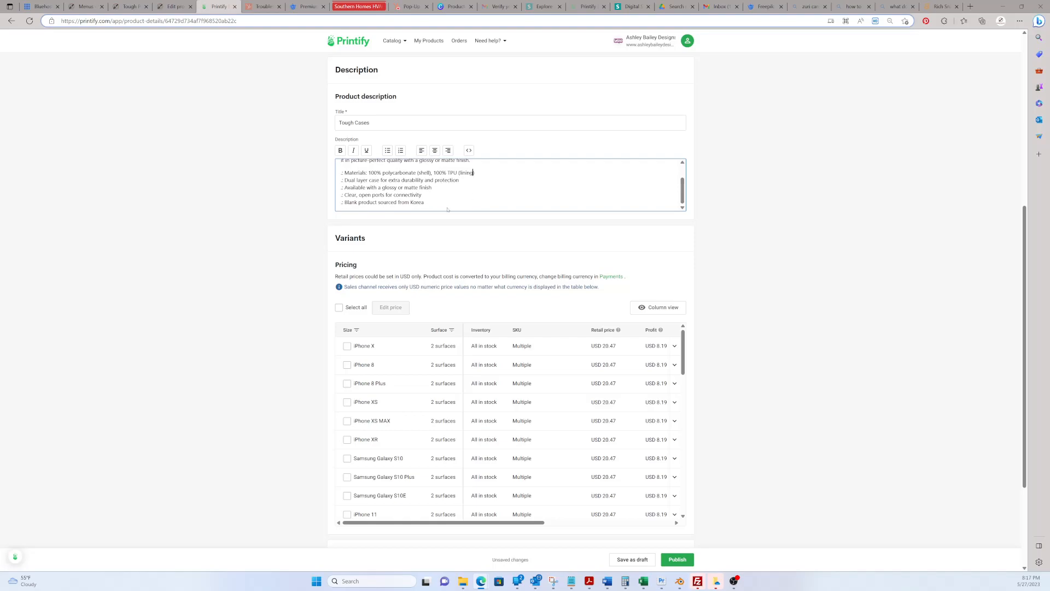
drag(443, 203, 327, 206)
key(BackSpace)
key(BackSpace)
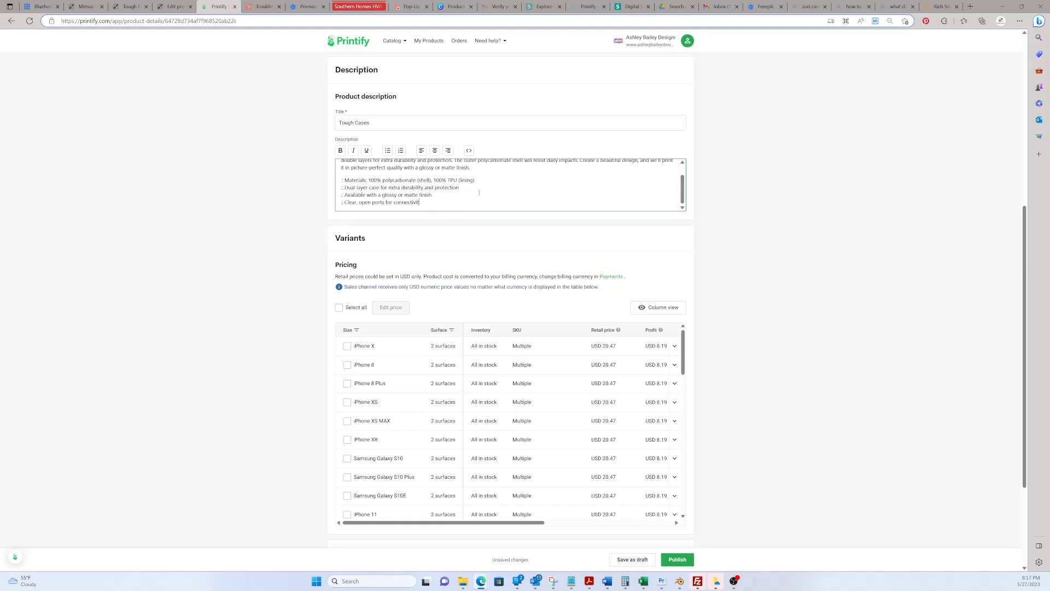
Remove "Create a beautiful design, and we'll print it in" from the description so the sentence starts with "Picture-perfect quality"
scroll(479, 193, up, 5)
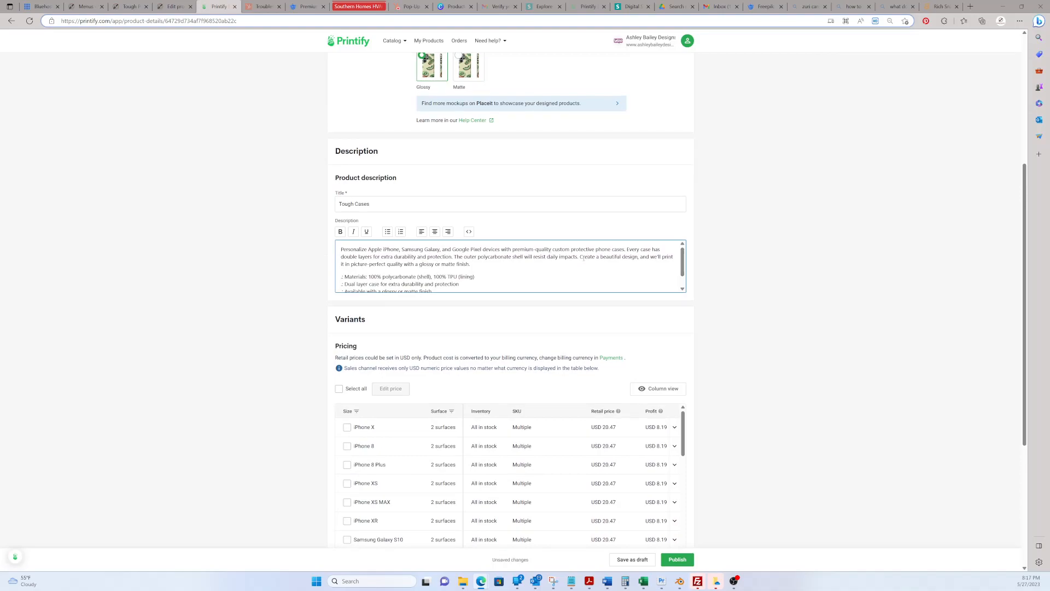
drag(580, 257, 642, 266)
drag(470, 265, 354, 265)
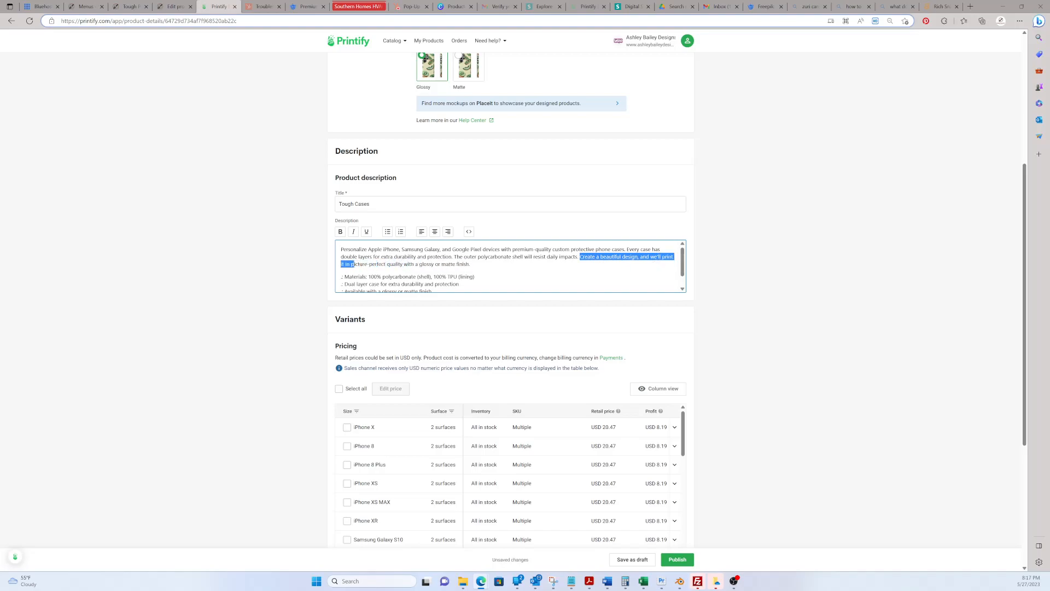
text(P)
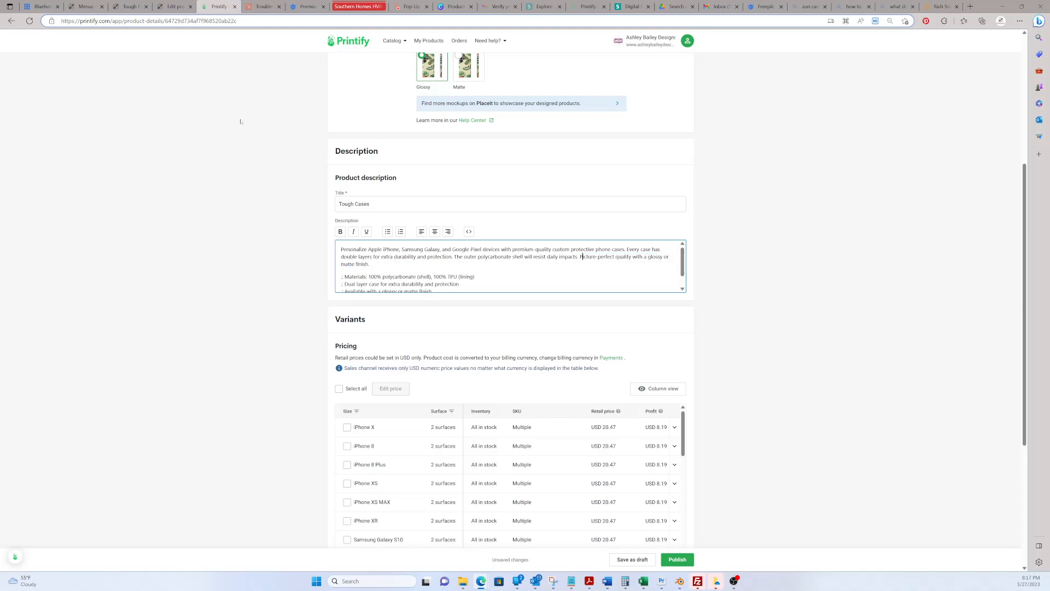
Copy the whole edited product description and switch to ChatGPT, ready to write a message in the open chat
key(ctrl+a)
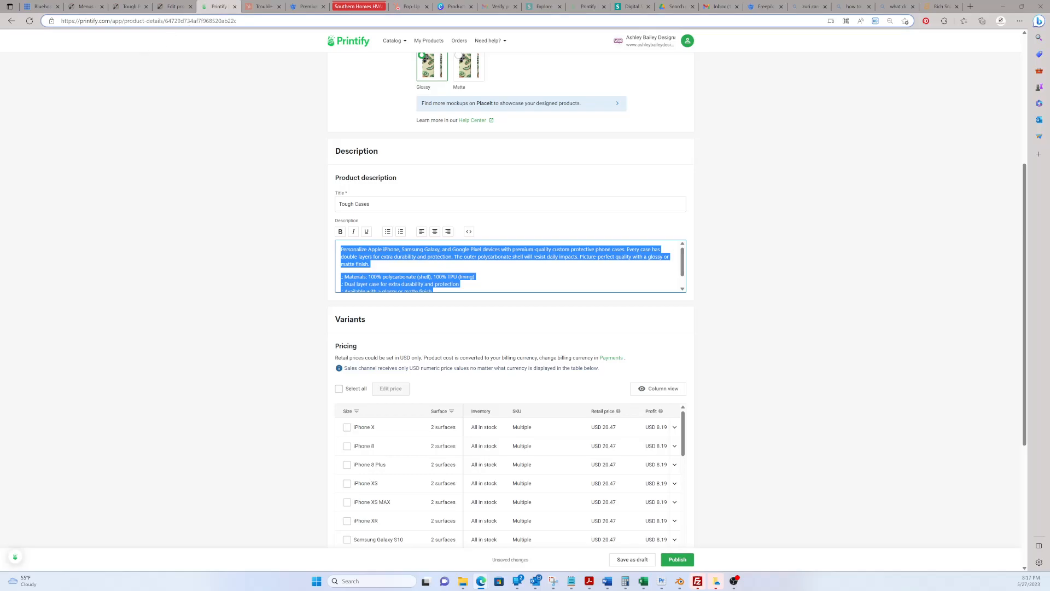
drag(0, 6, 249, 8)
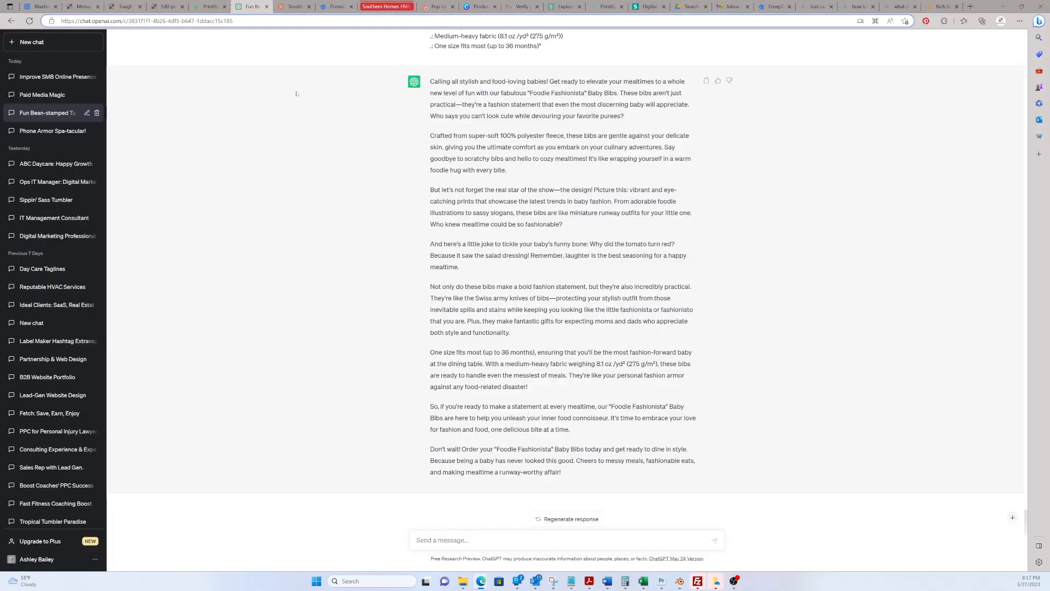
click(213, 6)
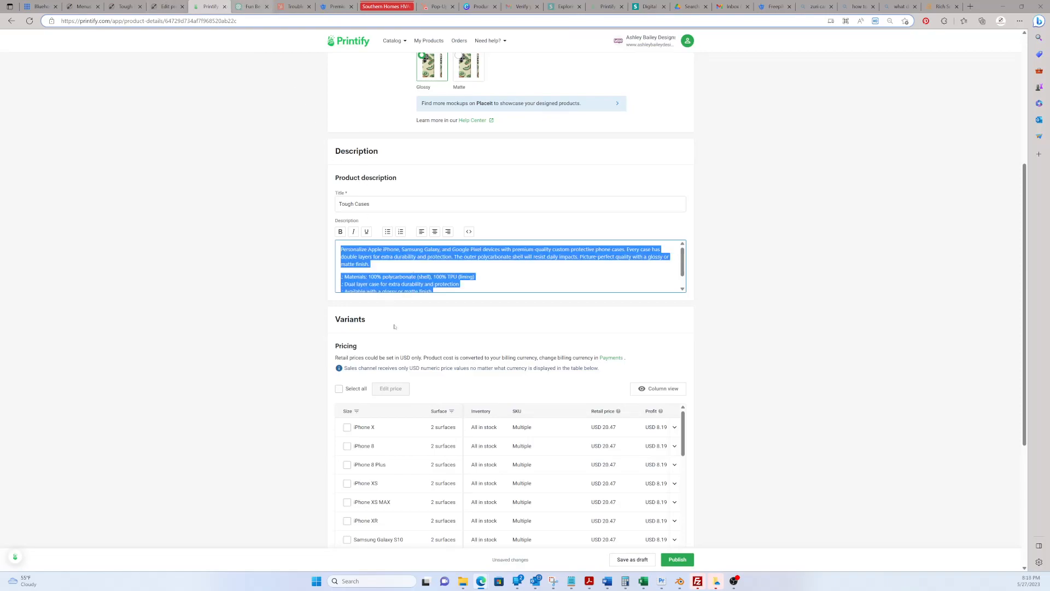
key(ctrl+Tab)
click(478, 540)
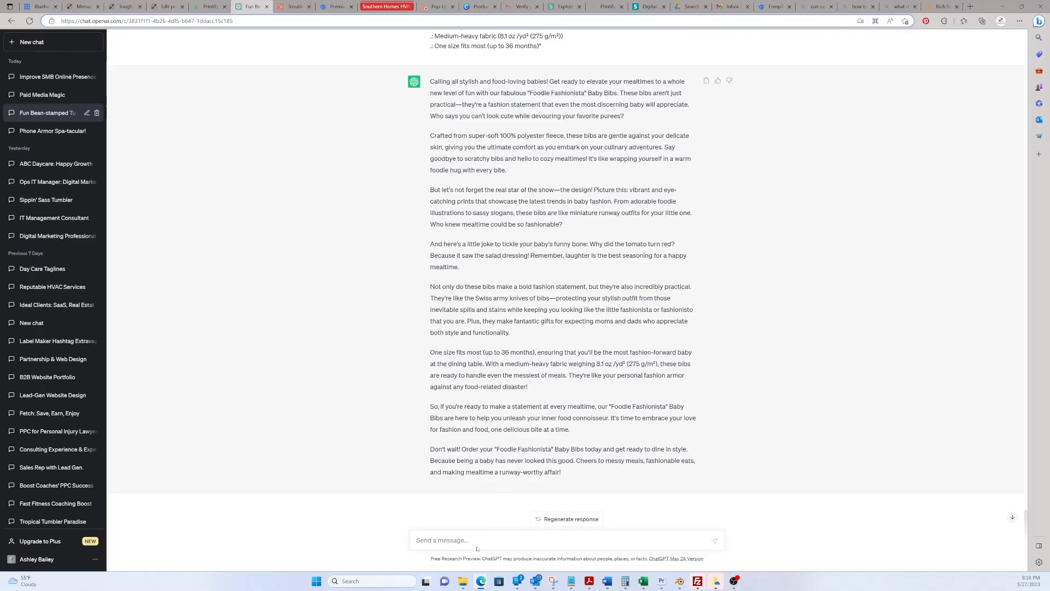
Begin the ChatGPT prompt with "make this fun, clever and make sure to include all the models such as:"
text(make this fun, clever)
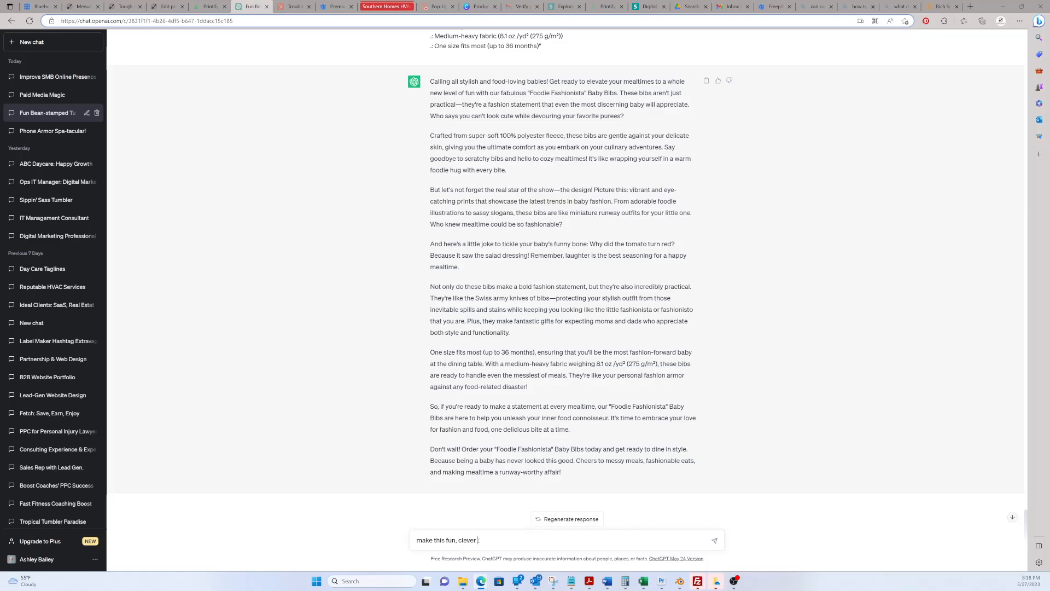
text( and make sure to include)
text( all th ephon)
text(e)
key(BackSpace)
key(BackSpace)
key(BackSpace)
key(BackSpace)
key(BackSpace)
key(BackSpace)
text(e models such as)
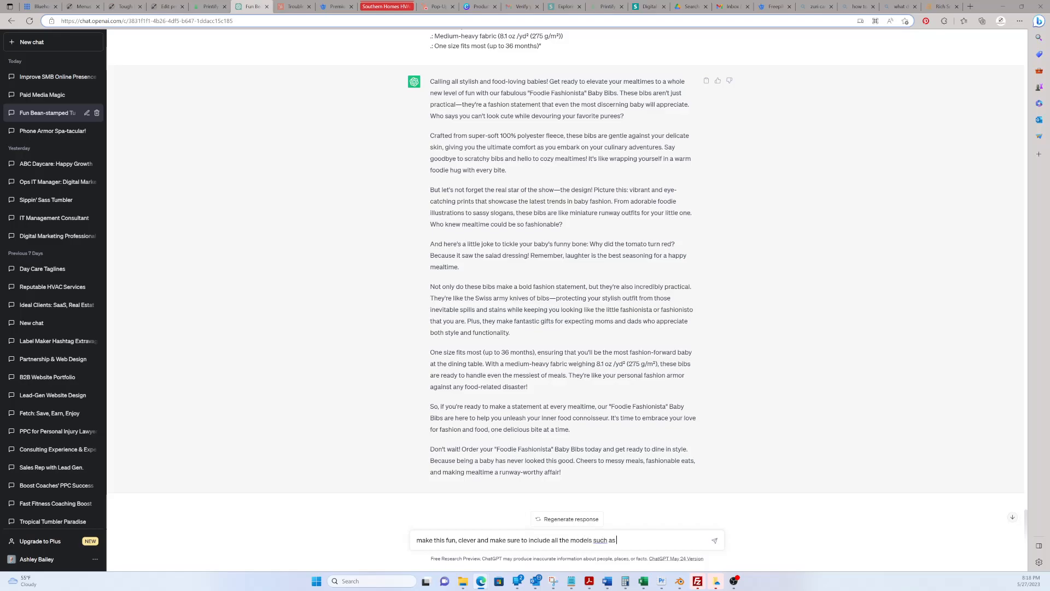
text(:)
Add the quoted list of Google Pixel, iPhone and Samsung Galaxy models to the prompt, followed by "and include the product description"
click(607, 581)
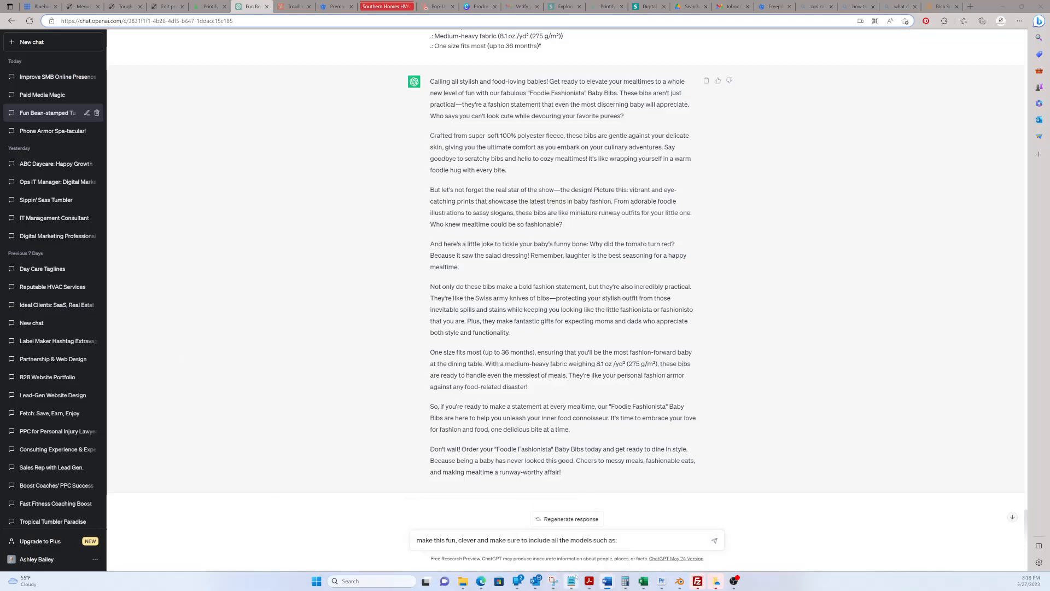
click(637, 542)
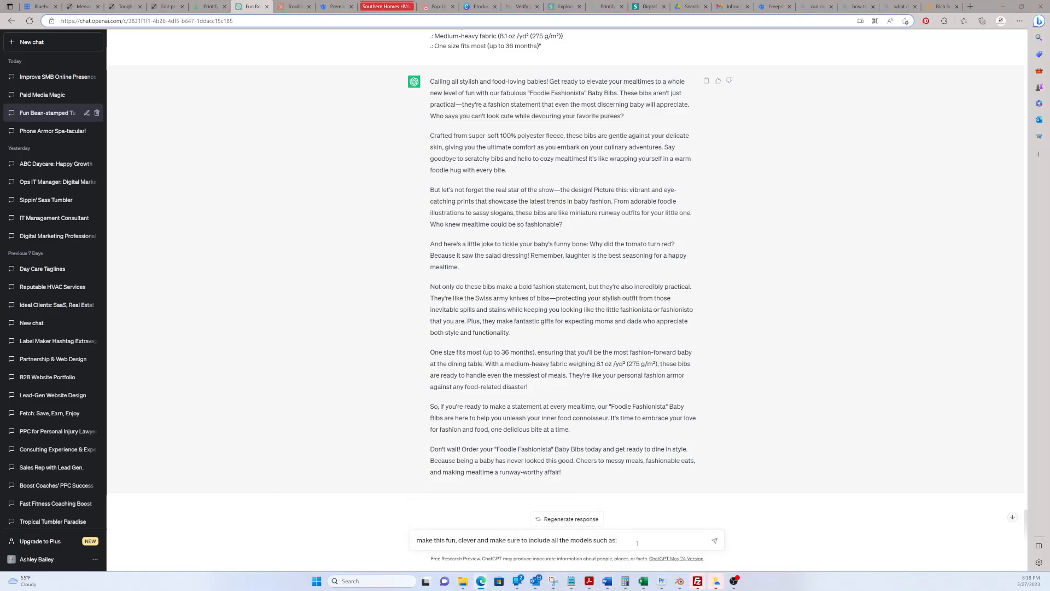
text("")
text(Google Pixel 7, Google Pixel 6 Pro, Google Pixel 6, Google Pixel 5, iPhone 14, iPhone 14 Pro, iPhone 14 Plus, iPhone 14 Pro Max, iPhone 13, iPhone 13 Mini, iPhone 13 Pro, iPhone 13 Pro Max, iPhone 12, iPhone 12 Mini, iPhone 12 Pro, iPhone 12 Pro Max, iPhone 11, iPhone 11 Pro, iPhone 11 Pro Max, iPhone 6/6s Plus, iPhone 5/5s/5se, Samsung Galaxy S23, Samsung Galaxy S23 Plus, Samsung Galaxy S23 Ultra, Samsung Galaxy S21 FE, Samsung Galaxy S21, Samsung Galaxy S21 Plus, Samsung Galaxy S21 Ultra, Samsung Galaxy S20 FE, Samsung Galaxy S20, Samsung Galaxy S20 Plus, Samsung Galaxy S20 Ultra, Samsung Galaxy S10, Samsung Galaxy S10E, Samsung Galaxy S10 Plus)
key(Right)
text(and include the product description)
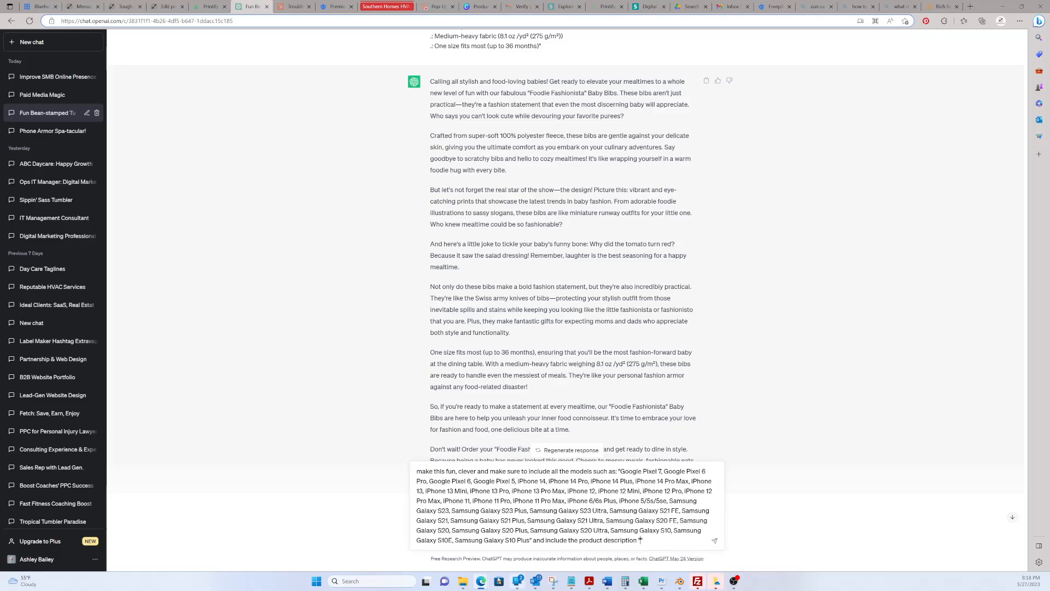
Paste the copied Tough Cases description between the closing quotation marks, send the prompt and read the generated text
mouse_move(480, 581)
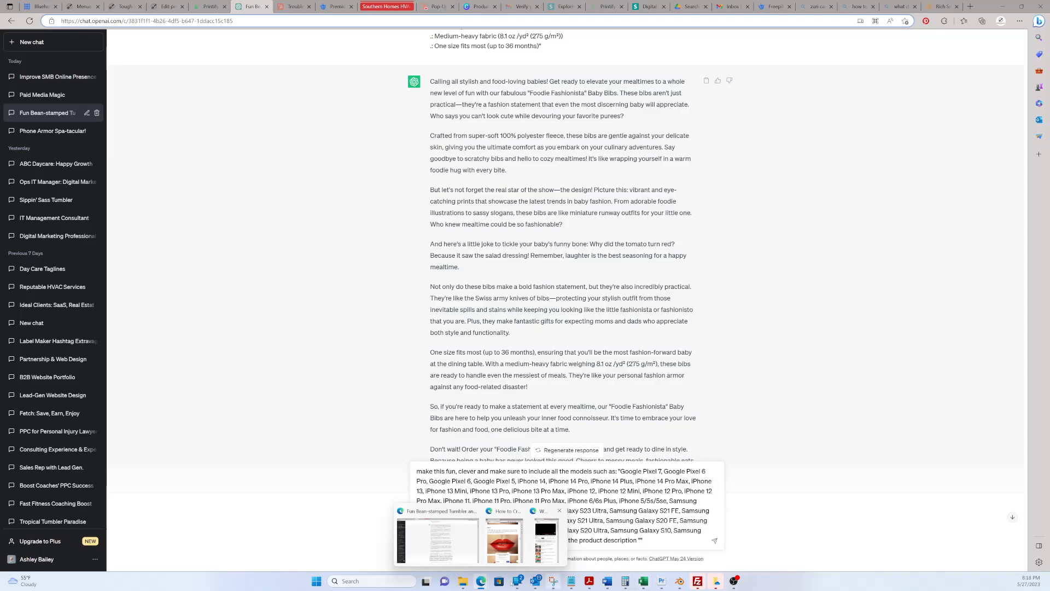
click(209, 6)
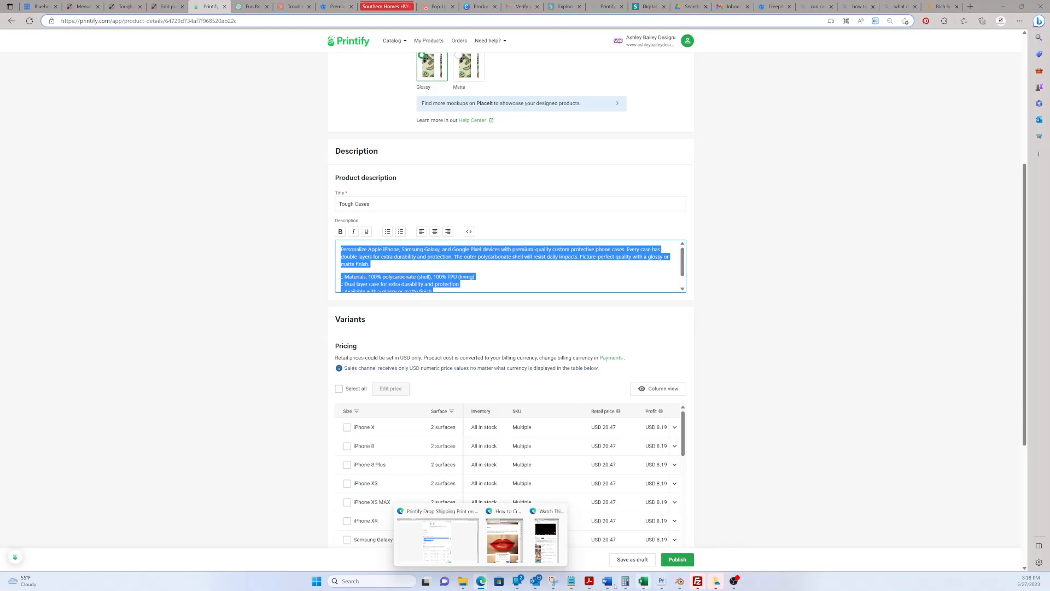
click(159, 7)
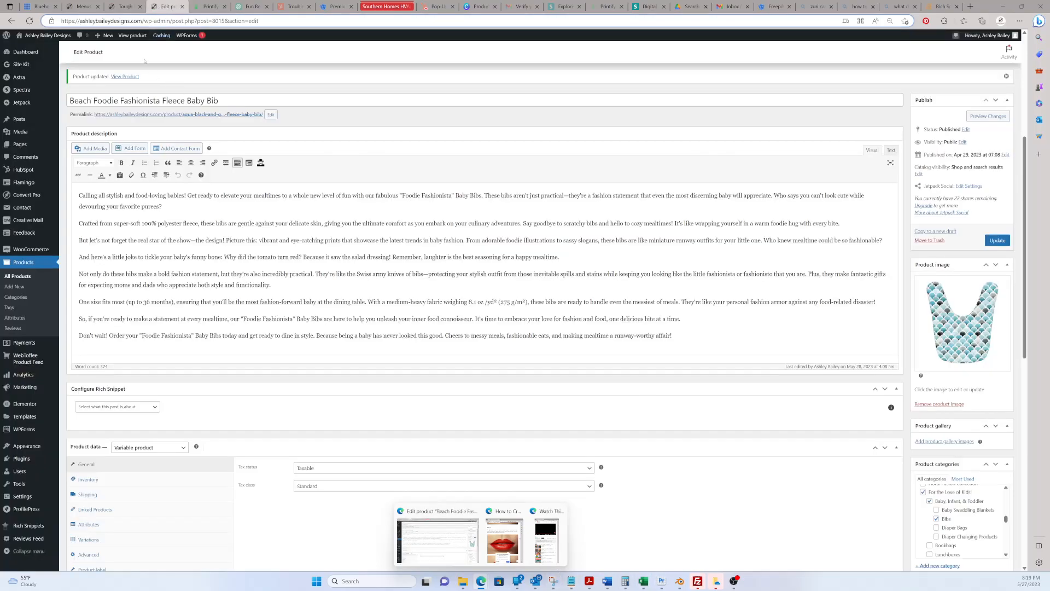
click(241, 7)
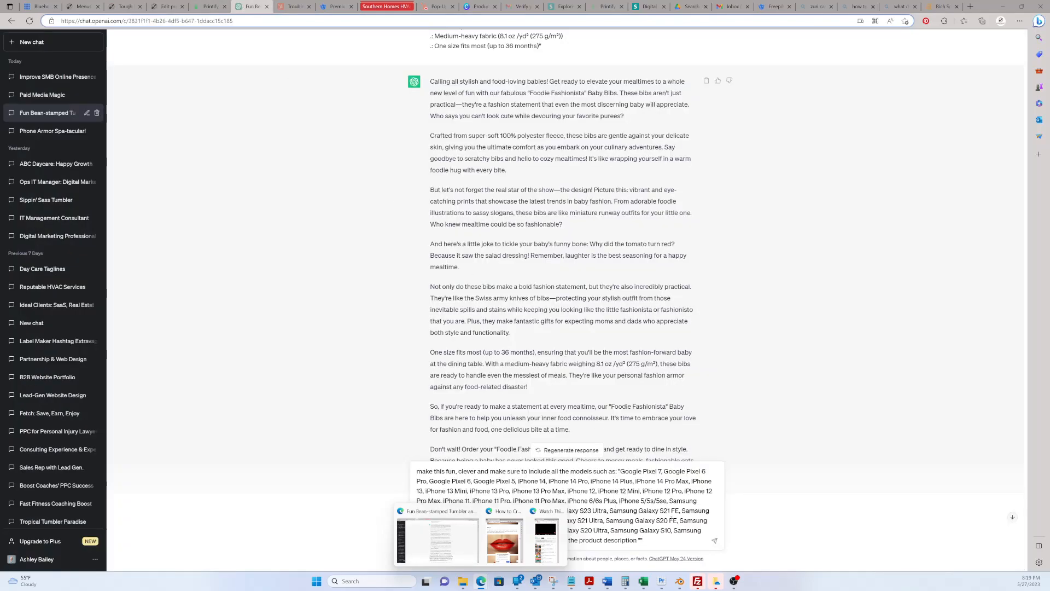
key(ctrl+v)
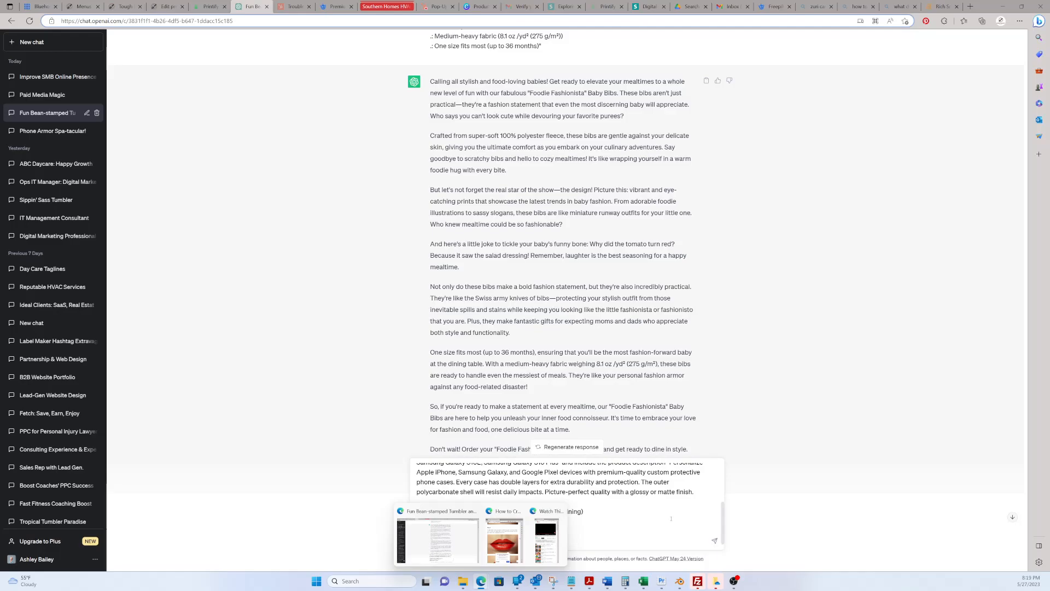
key(Return)
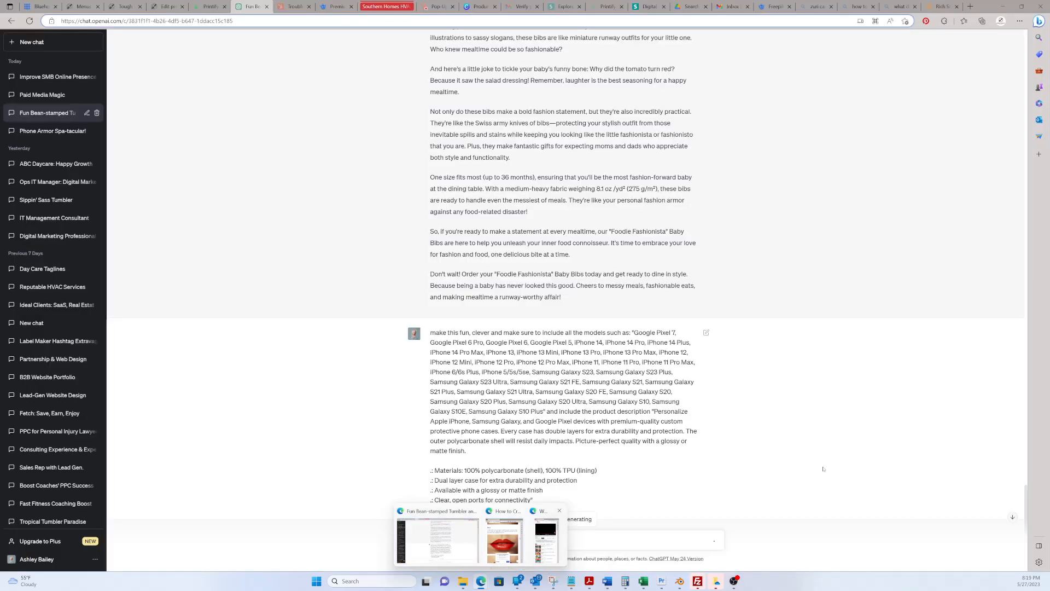
scroll(856, 389, down, 7)
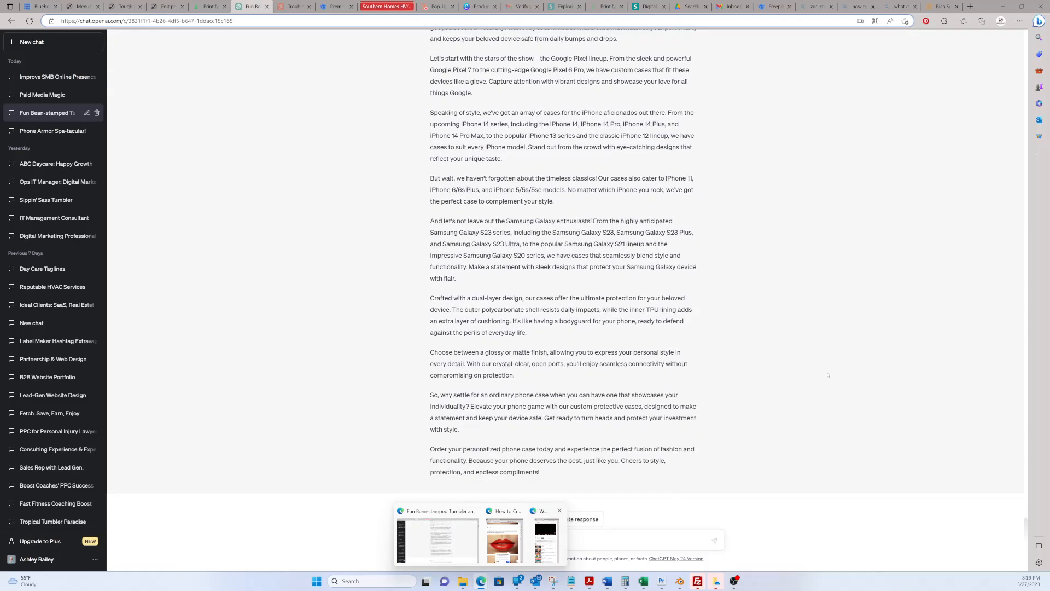
Copy the whole generated phone case description and paste it into Notepad over the "Mermaid Magic" text
scroll(454, 245, up, 5)
drag(430, 248, 571, 426)
drag(602, 486, 639, 498)
key(ctrl+c)
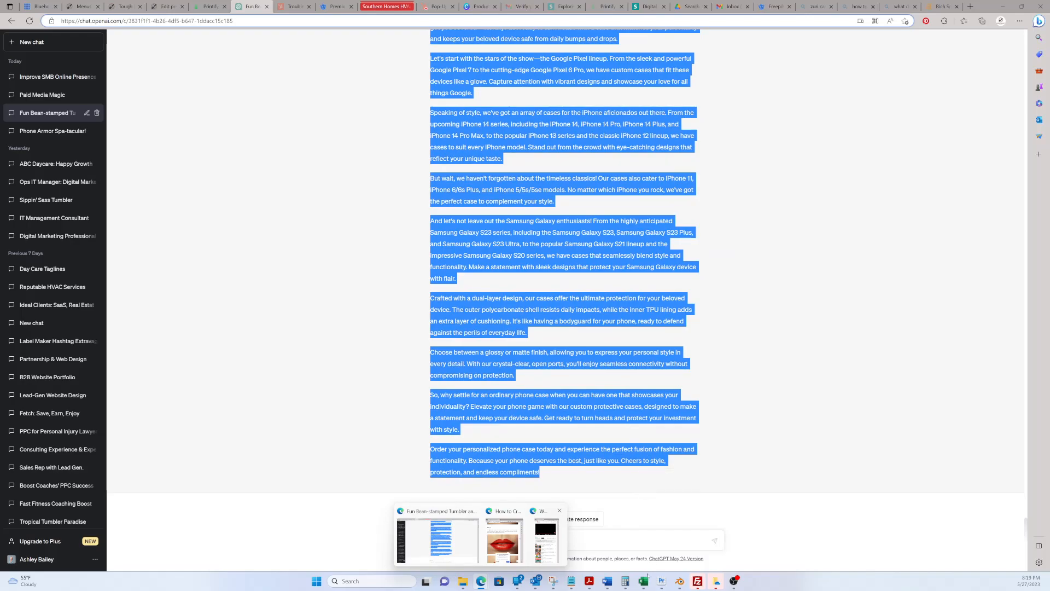
click(572, 581)
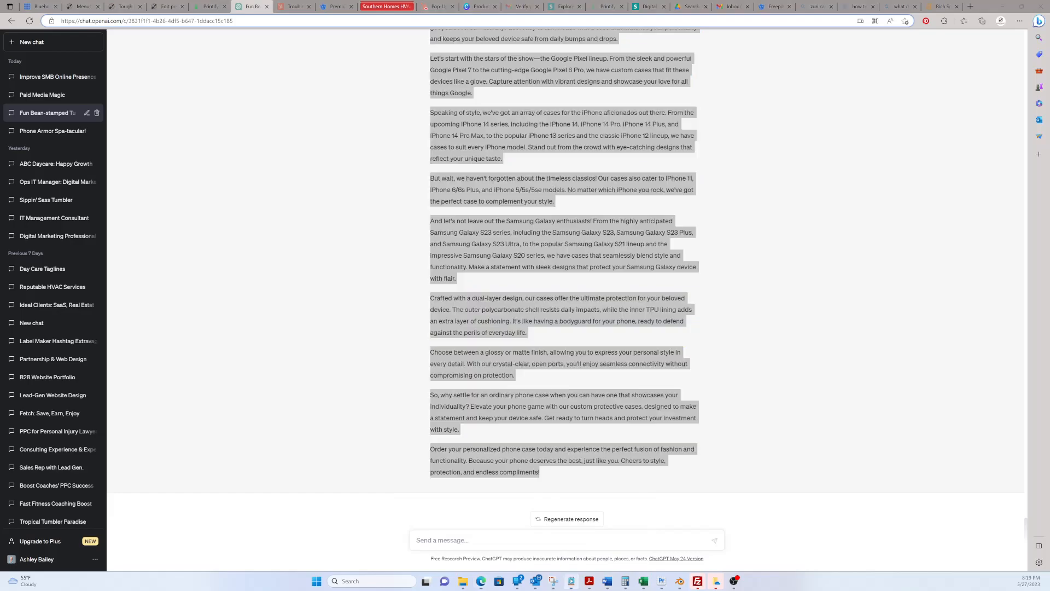
drag(0, 65, 644, 143)
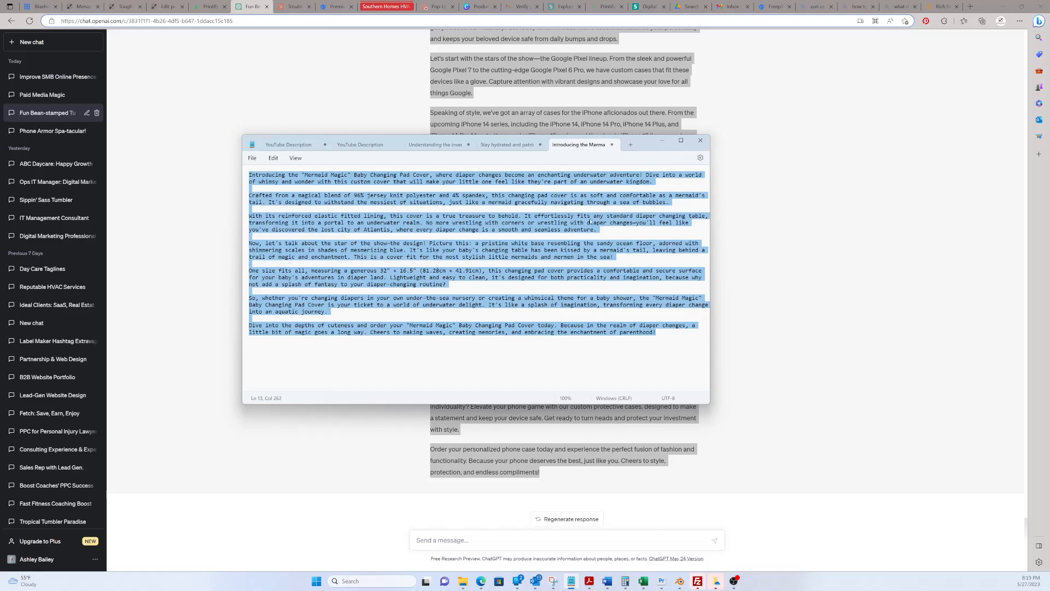
key(ctrl+v)
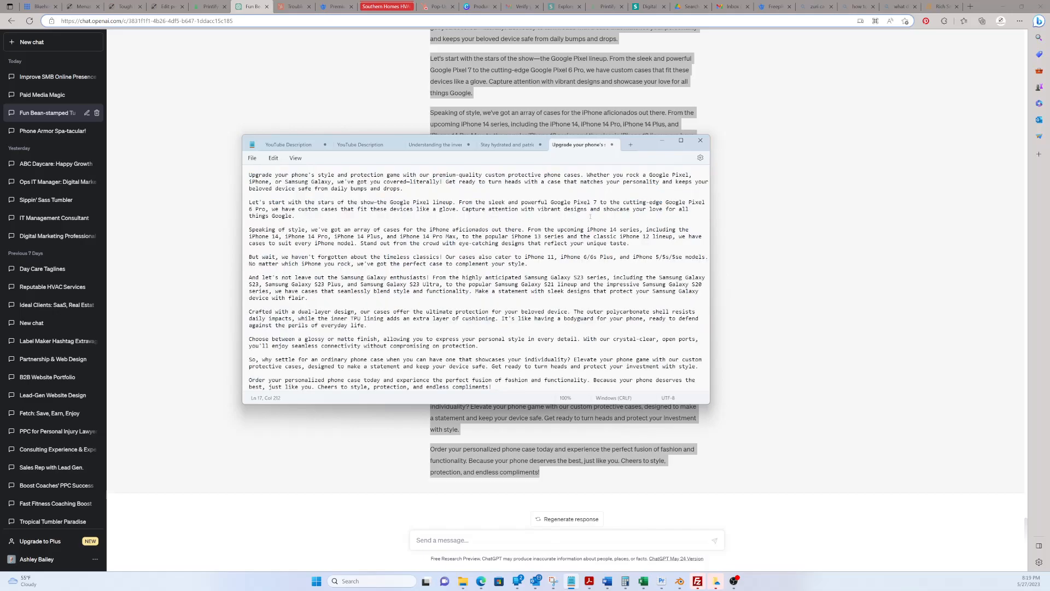
Copy the full text from Notepad and paste it over the old product description in Printify
key(ctrl+a)
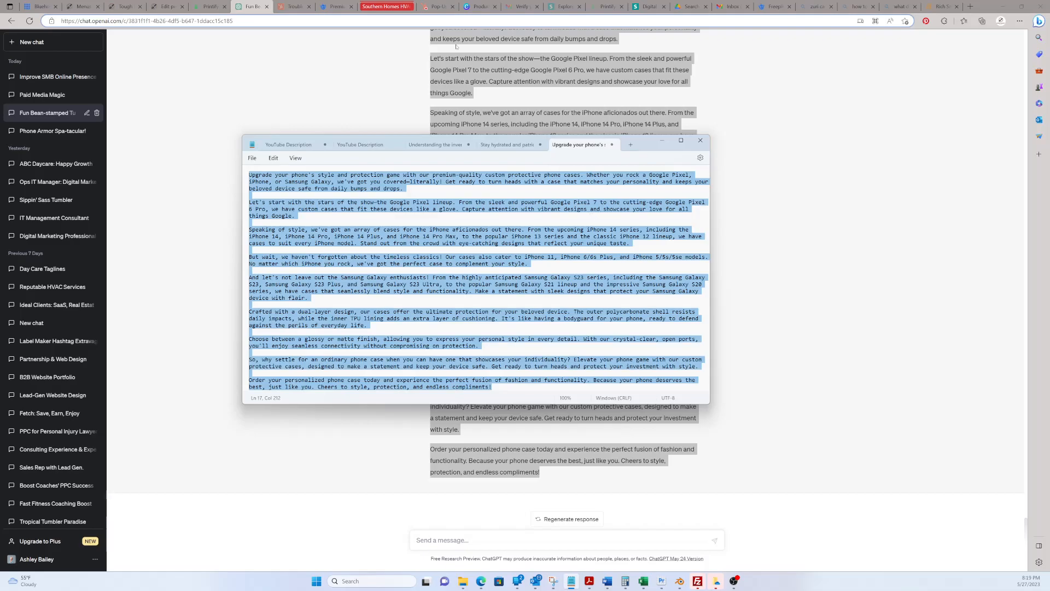
click(210, 7)
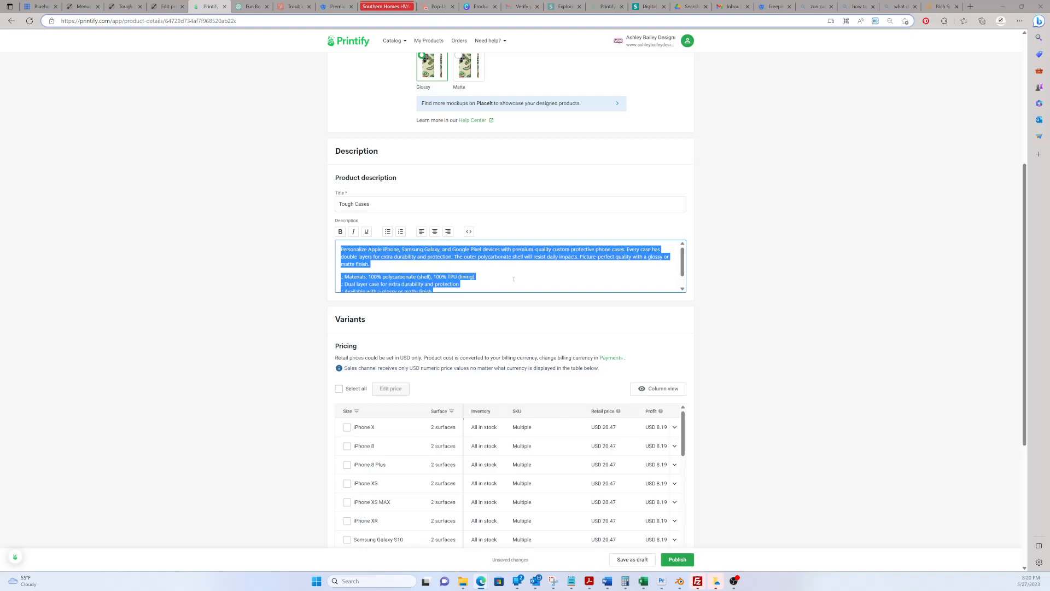
key(ctrl+v)
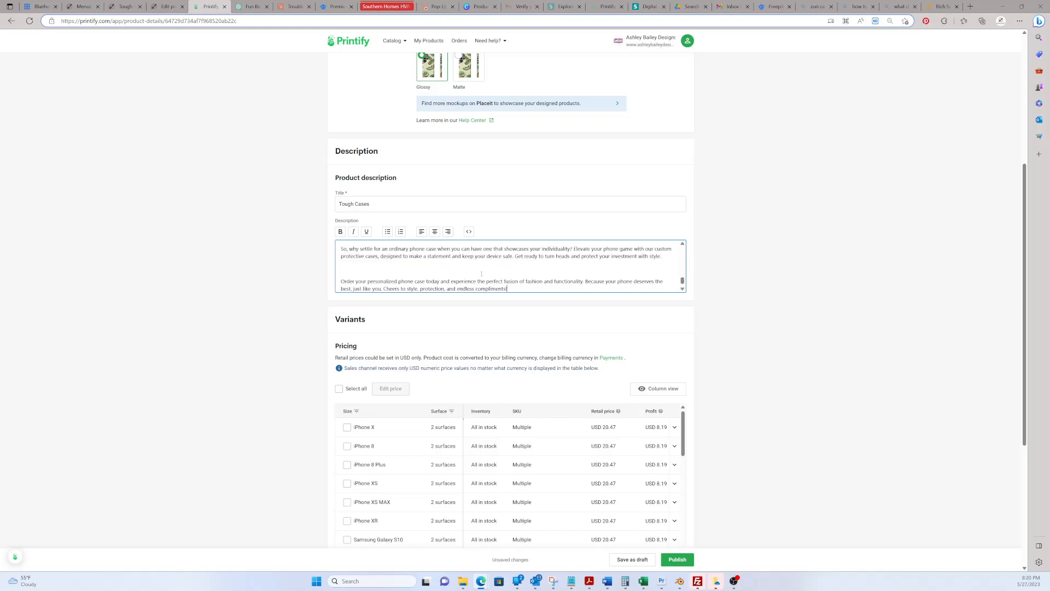
Remove the extra blank lines between the lower paragraphs of the pasted product description, working upward from the last one
click(484, 269)
key(BackSpace)
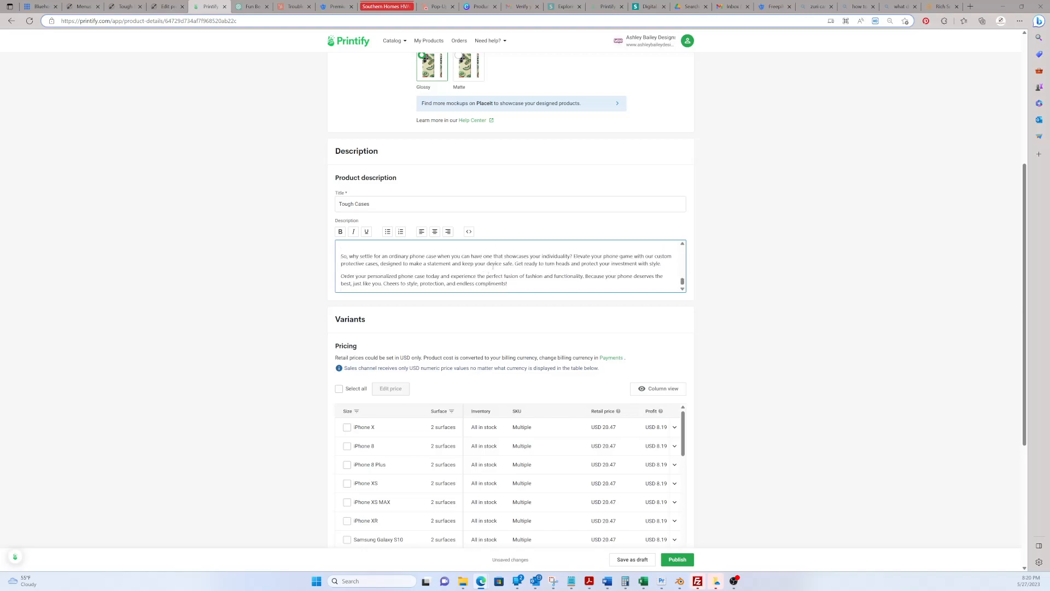
scroll(492, 265, up, 1)
click(494, 261)
key(BackSpace)
scroll(494, 261, up, 2)
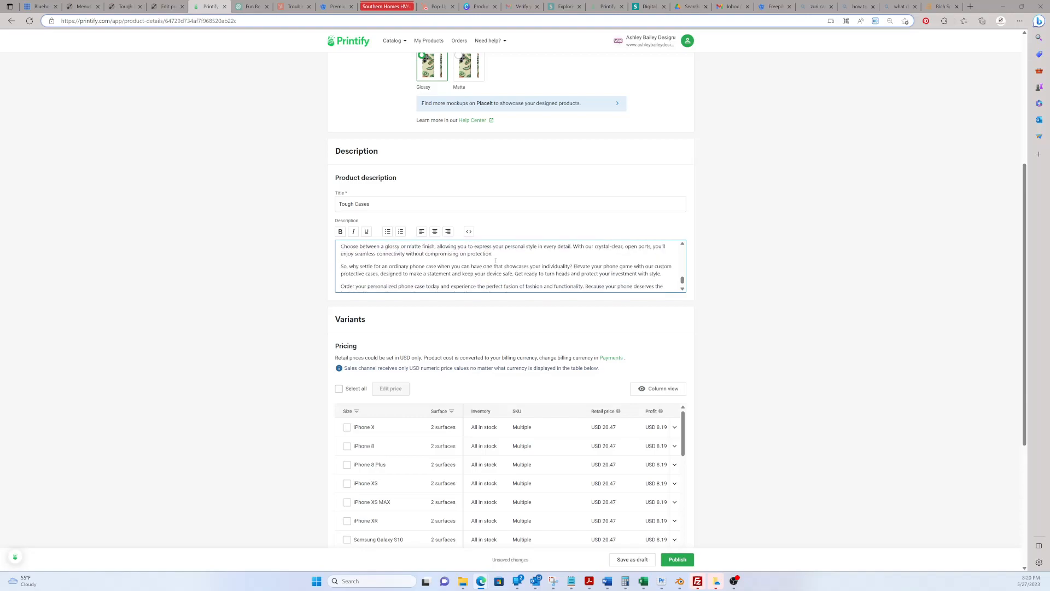
click(495, 260)
key(BackSpace)
scroll(496, 260, up, 2)
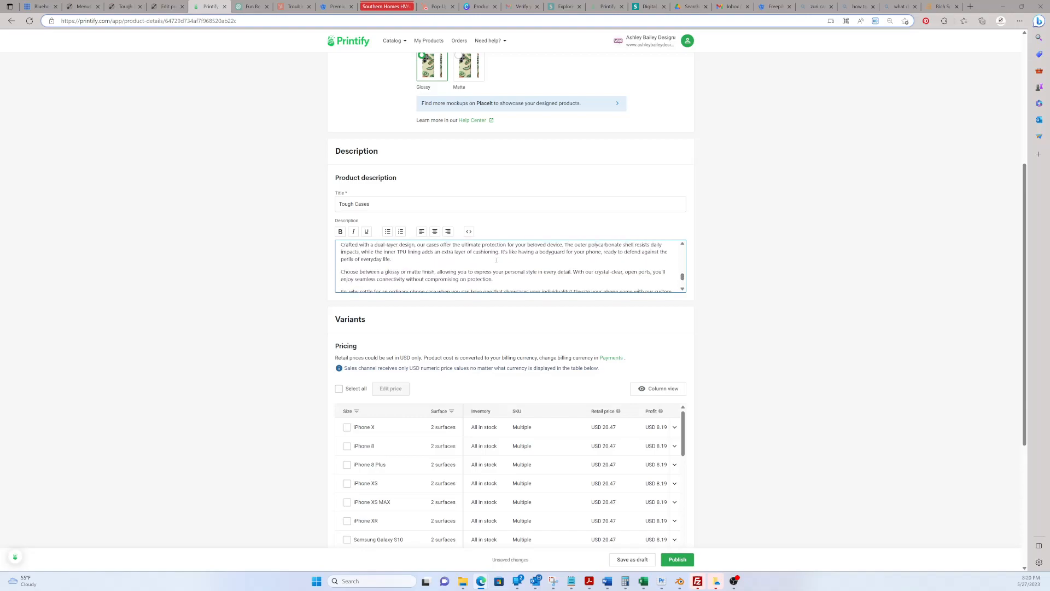
scroll(502, 249, up, 5)
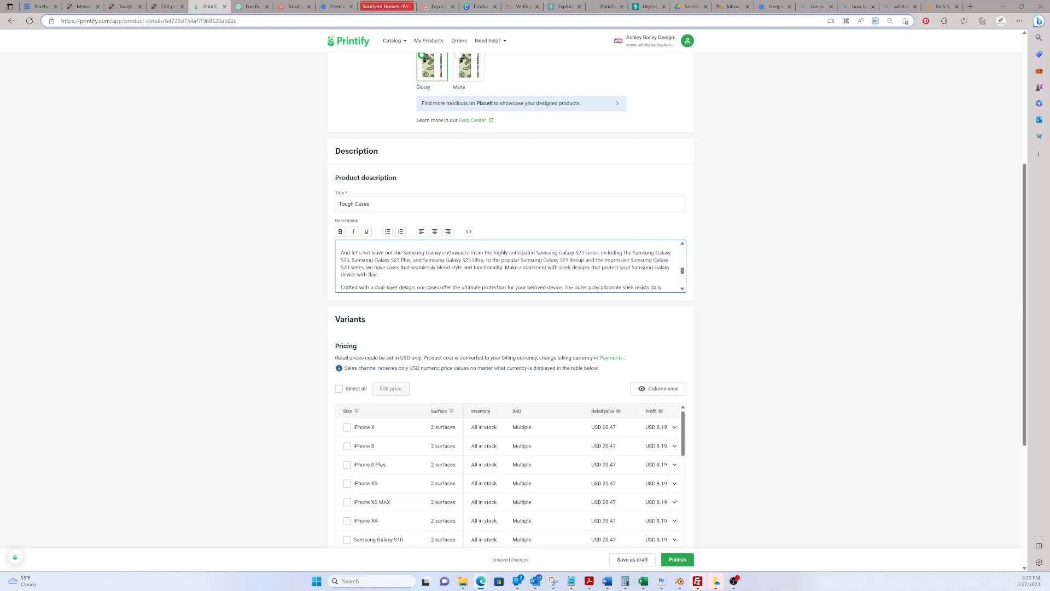
key(BackSpace)
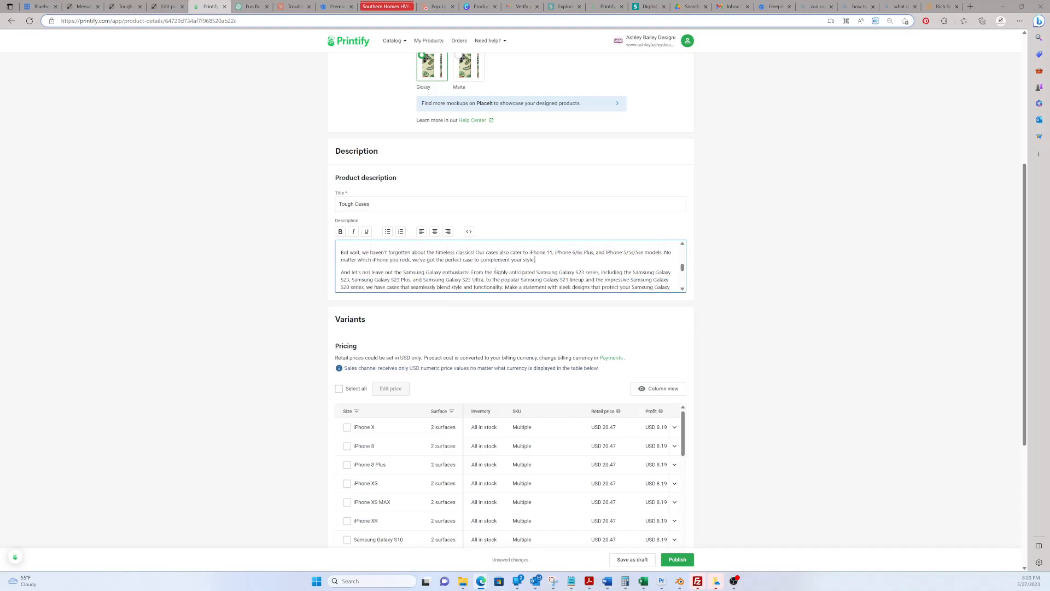
Select all variants, set their profit margin to 50% and check the updated prices across the phone models
scroll(494, 307, up, 4)
scroll(442, 392, down, 2)
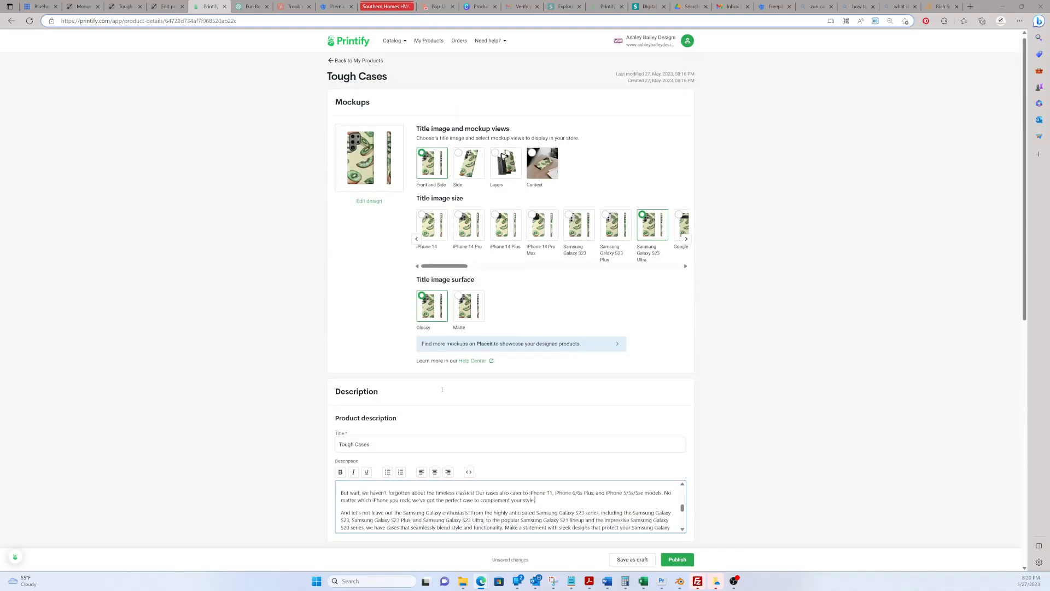
scroll(442, 391, down, 4)
click(354, 307)
click(412, 308)
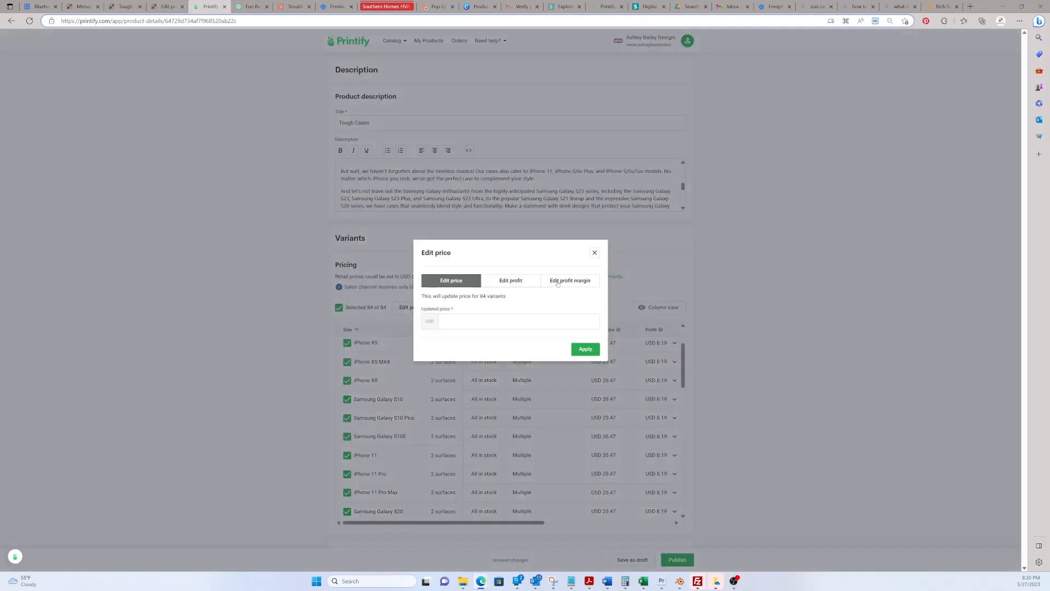
click(558, 282)
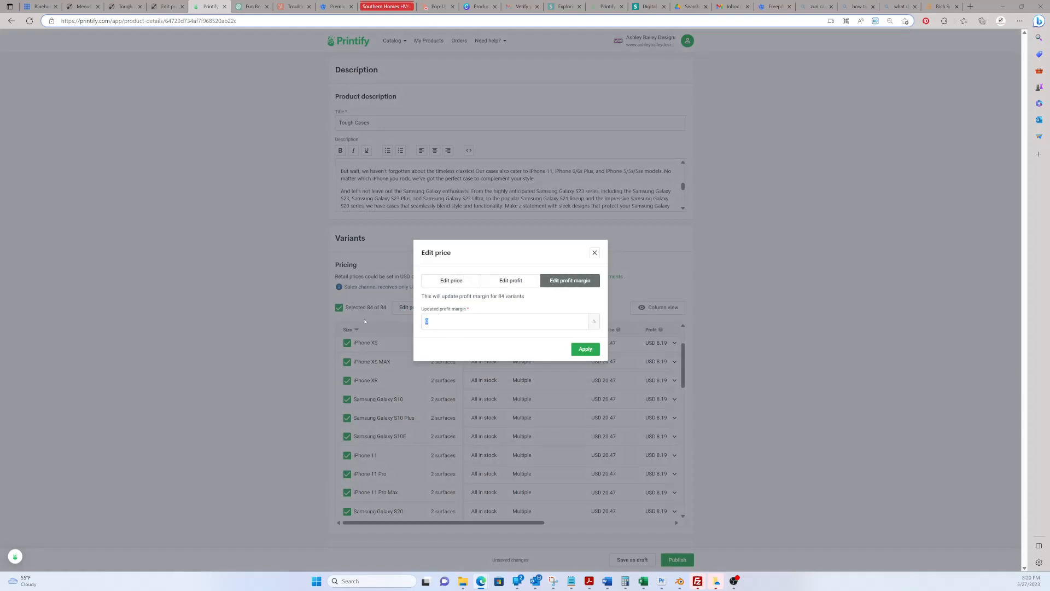
text(50)
click(578, 353)
click(588, 351)
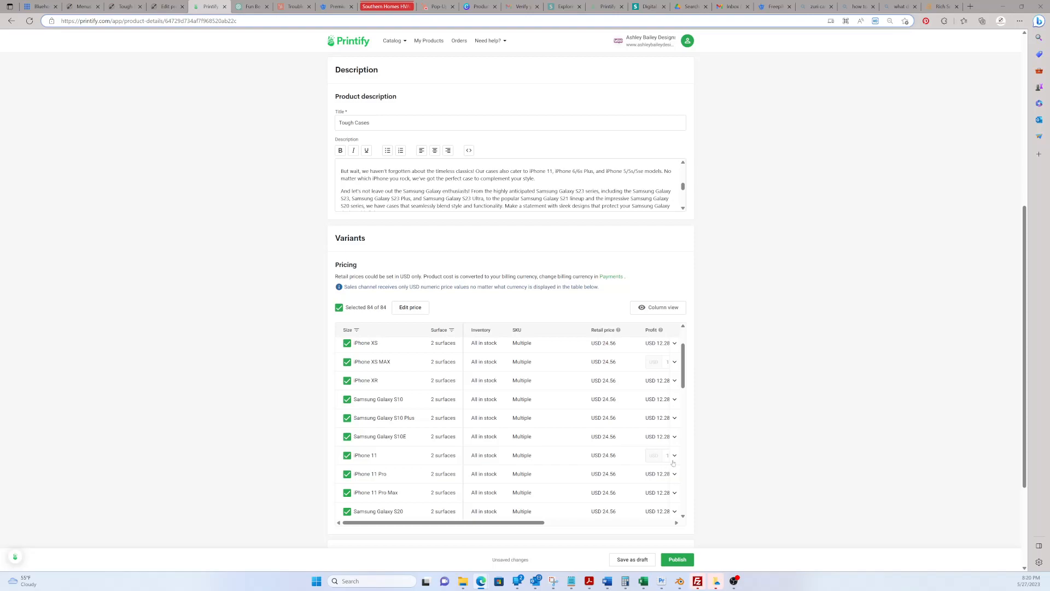
scroll(676, 460, down, 1)
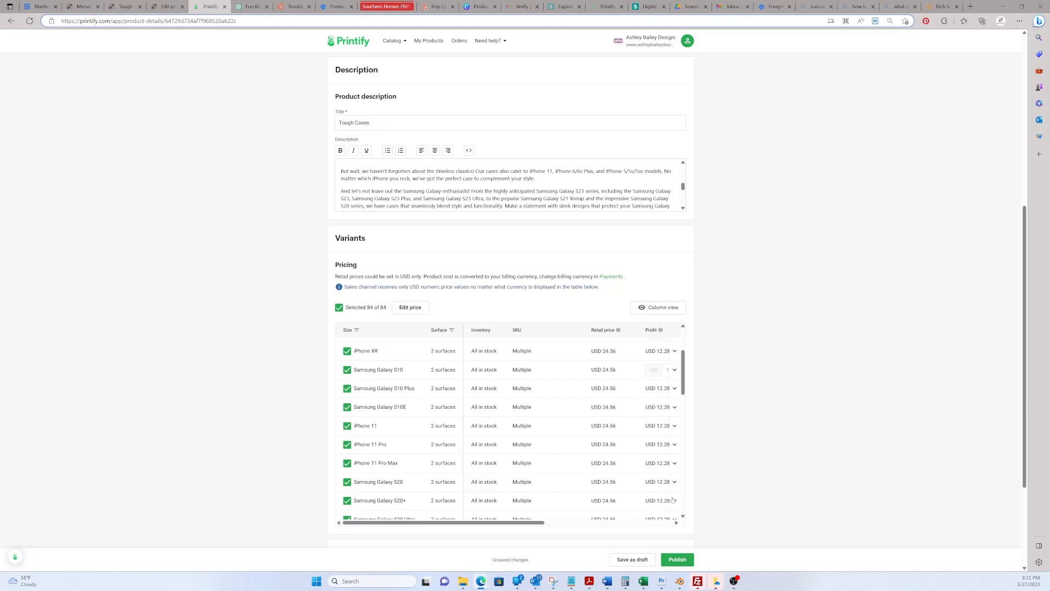
scroll(673, 500, down, 5)
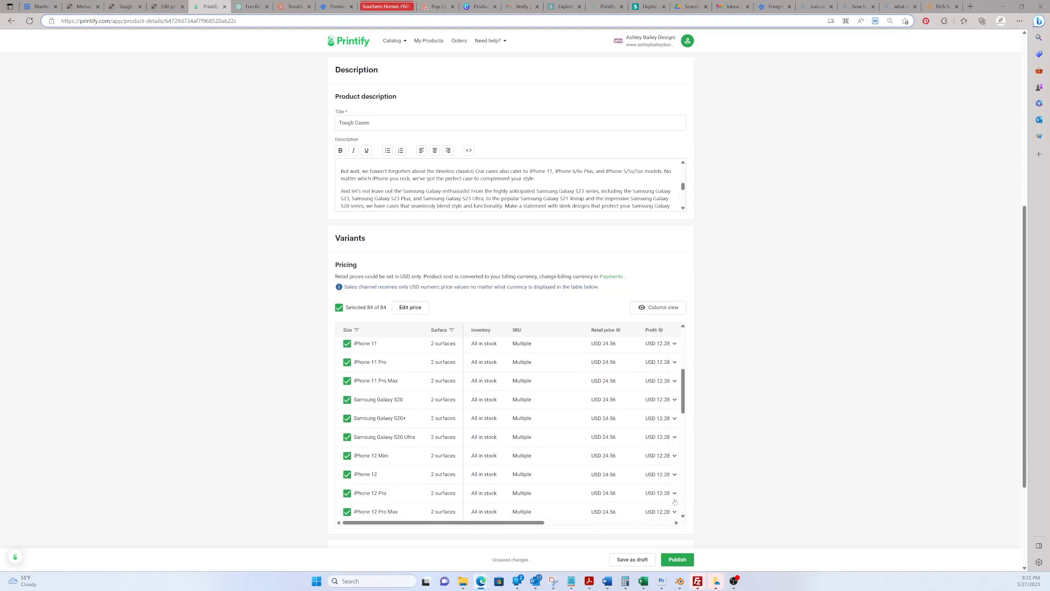
scroll(675, 479, down, 2)
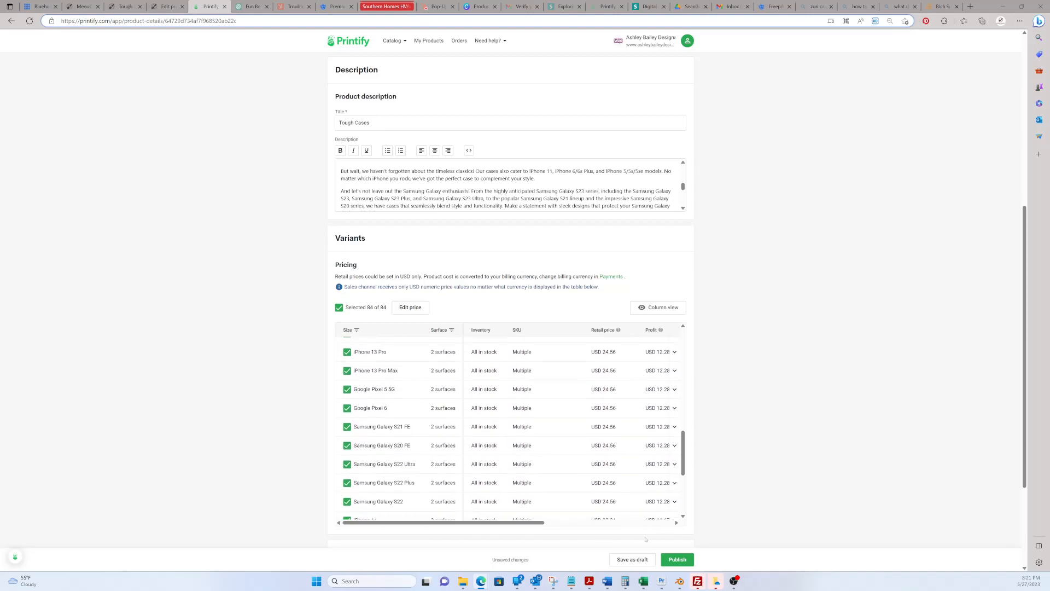
Extend the product title after "Tough Cases" with "for Apple iPhone, Samsung and Google Pixel Cell Phones"
click(385, 125)
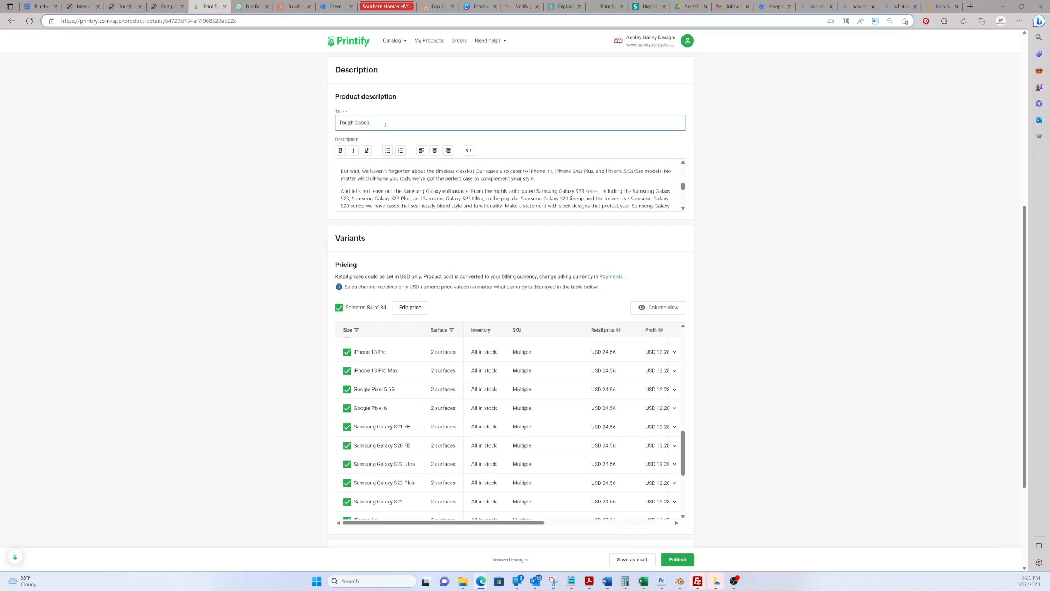
text(for Apple iPhone, Samsung and Google Pixel Cell Phones)
Switch to ChatGPT and look through the earlier product descriptions in the chat for product name wording
click(239, 6)
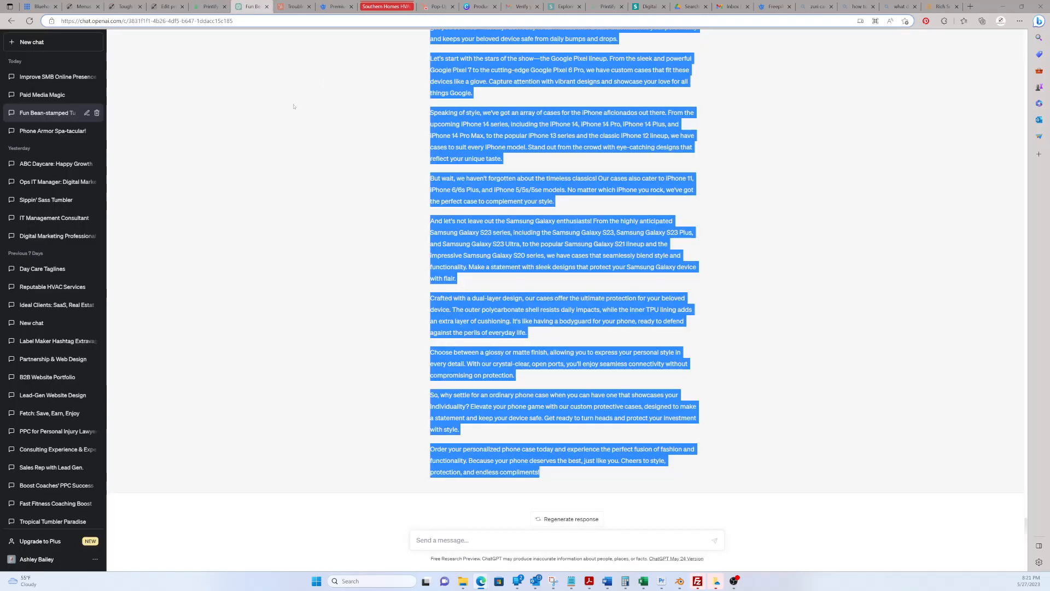
scroll(453, 189, up, 5)
scroll(453, 189, up, 2)
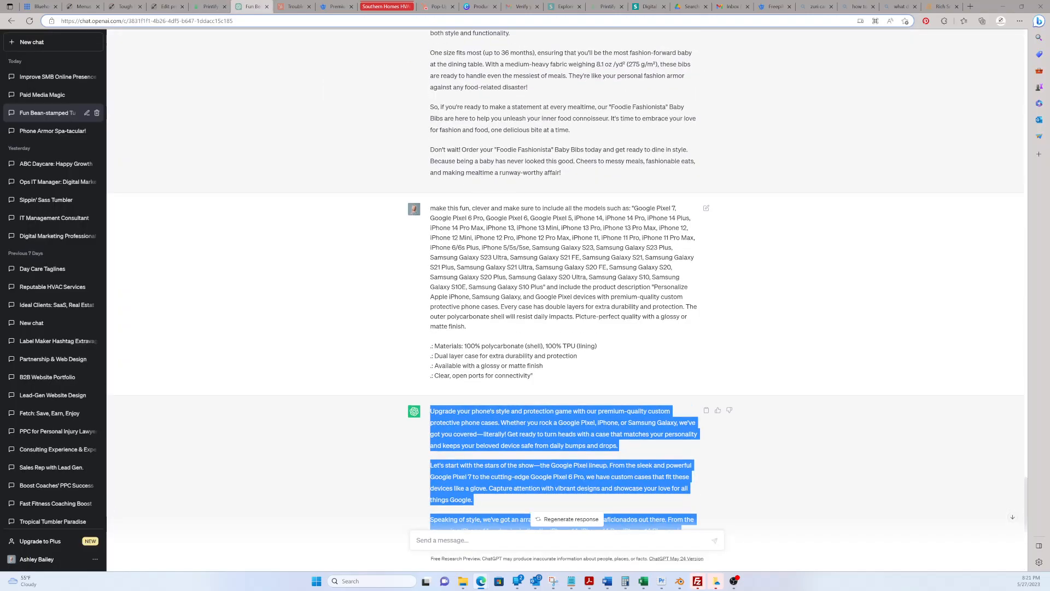
scroll(533, 251, up, 7)
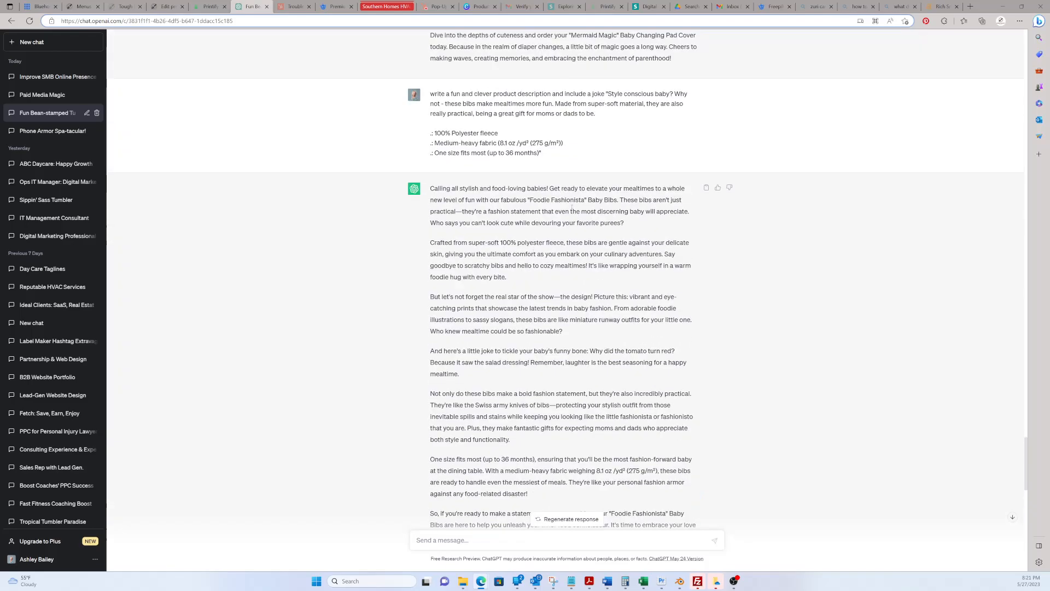
scroll(564, 207, up, 12)
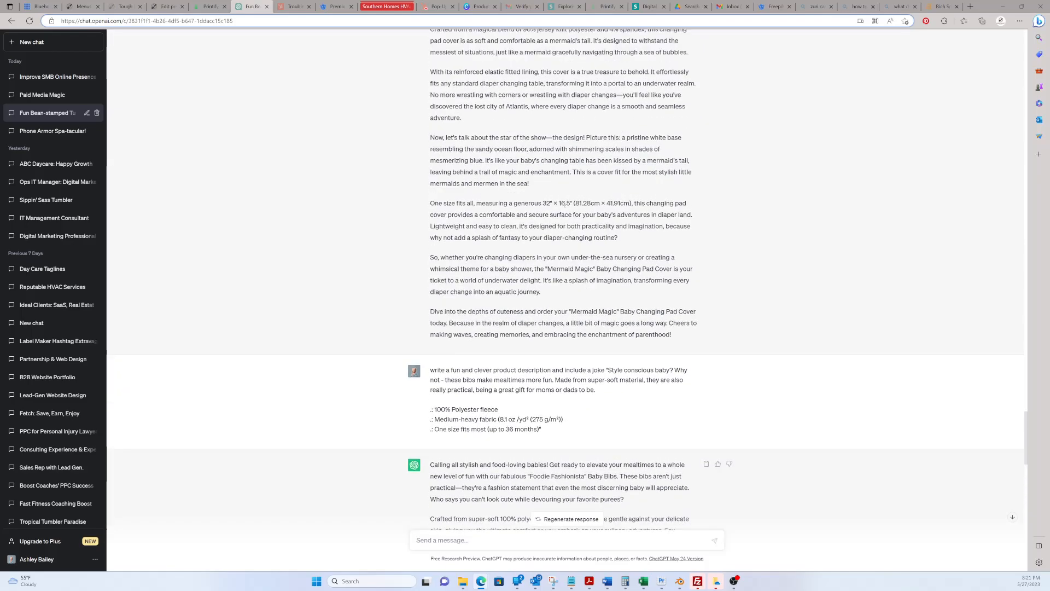
scroll(564, 207, up, 3)
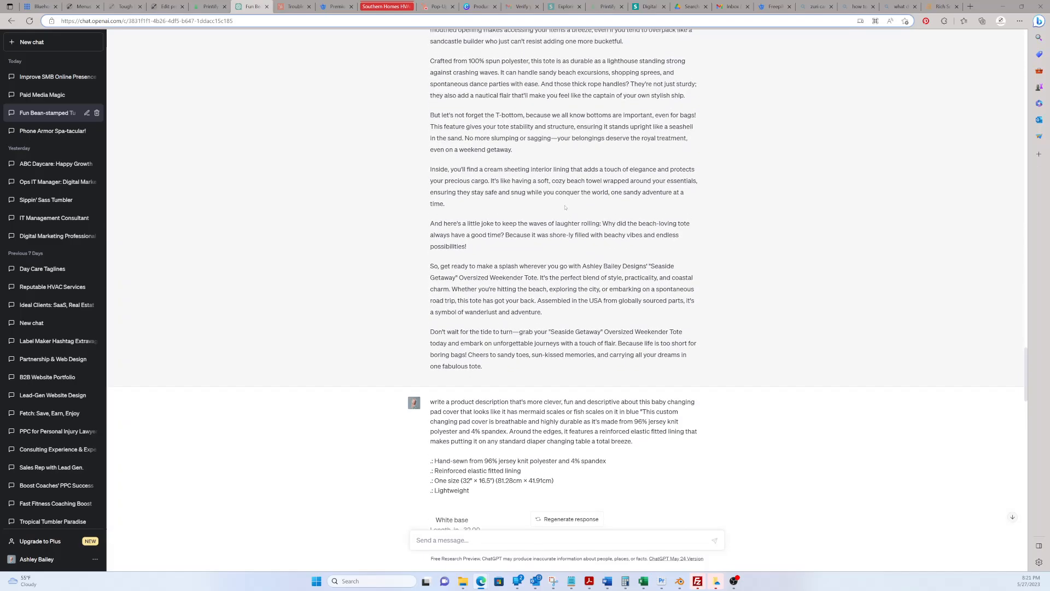
scroll(563, 102, up, 7)
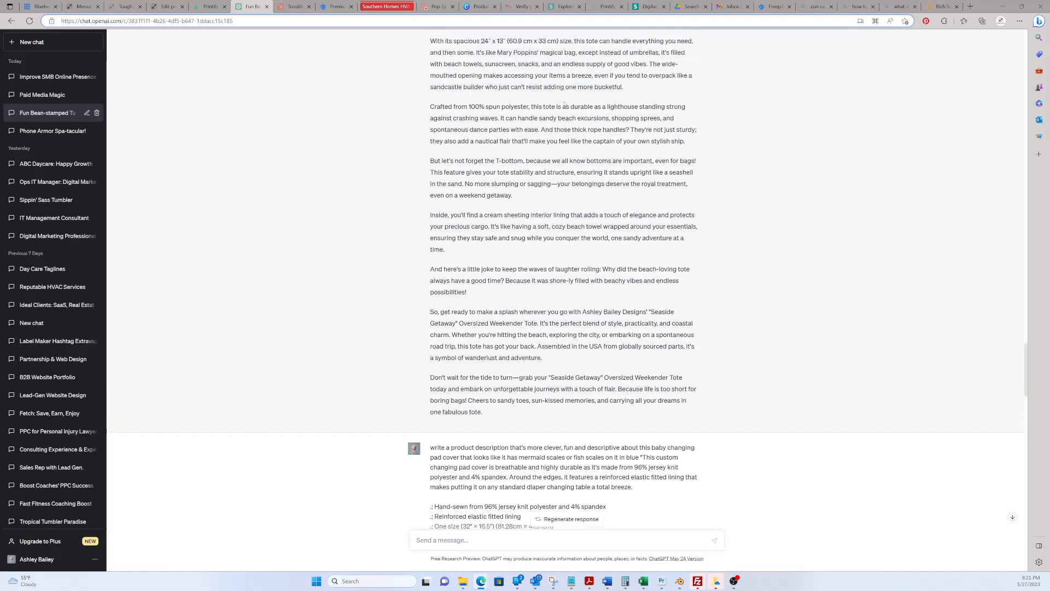
Back in Printify, put "Kiwi Foodie Phone Case | " before the existing product title and save the product as a draft
click(201, 5)
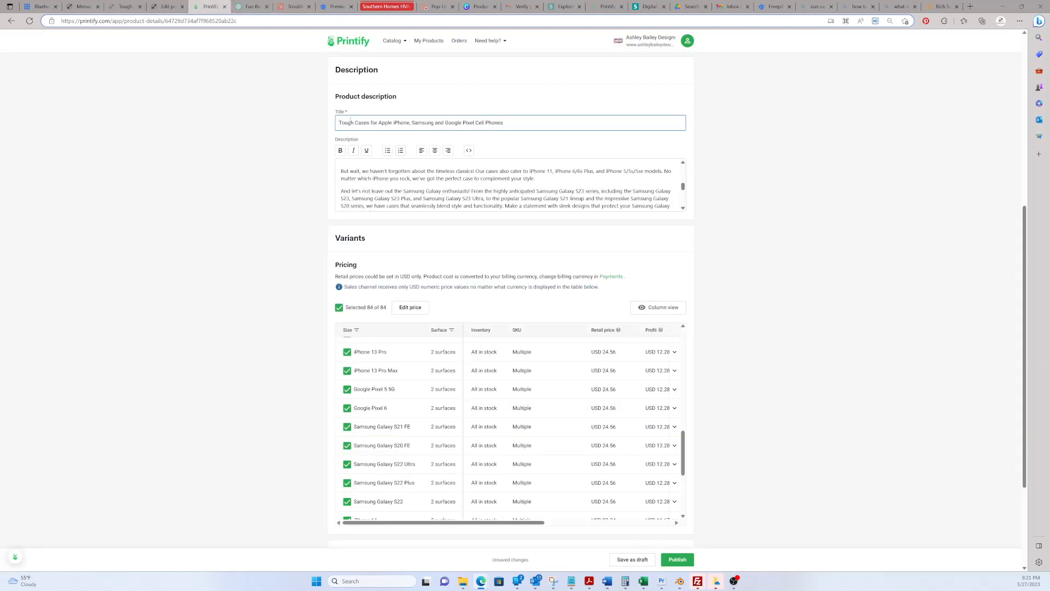
text(Kiwi Foodie Phone Case )
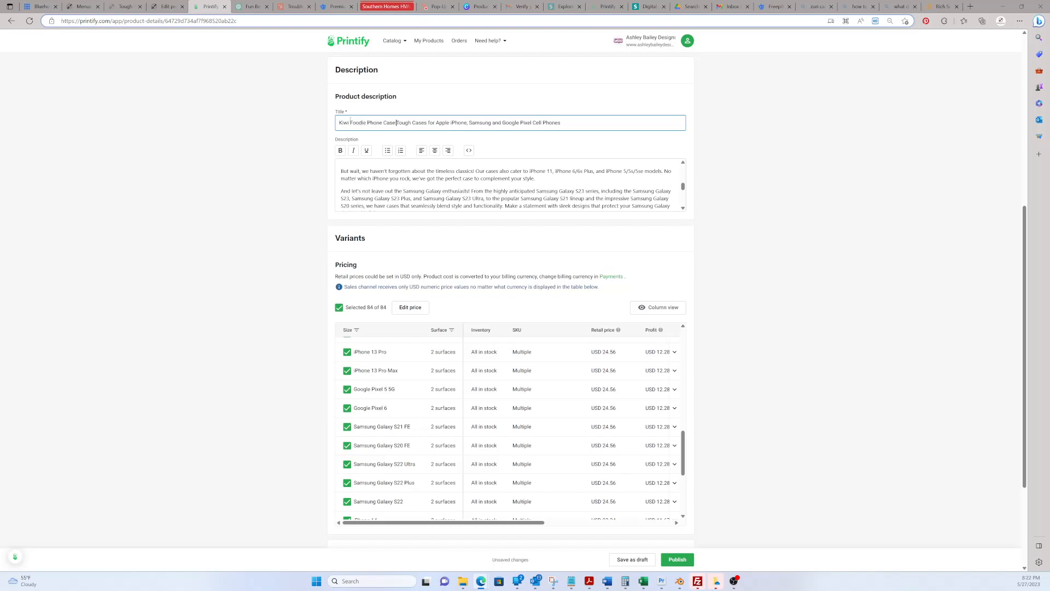
text(|)
click(629, 561)
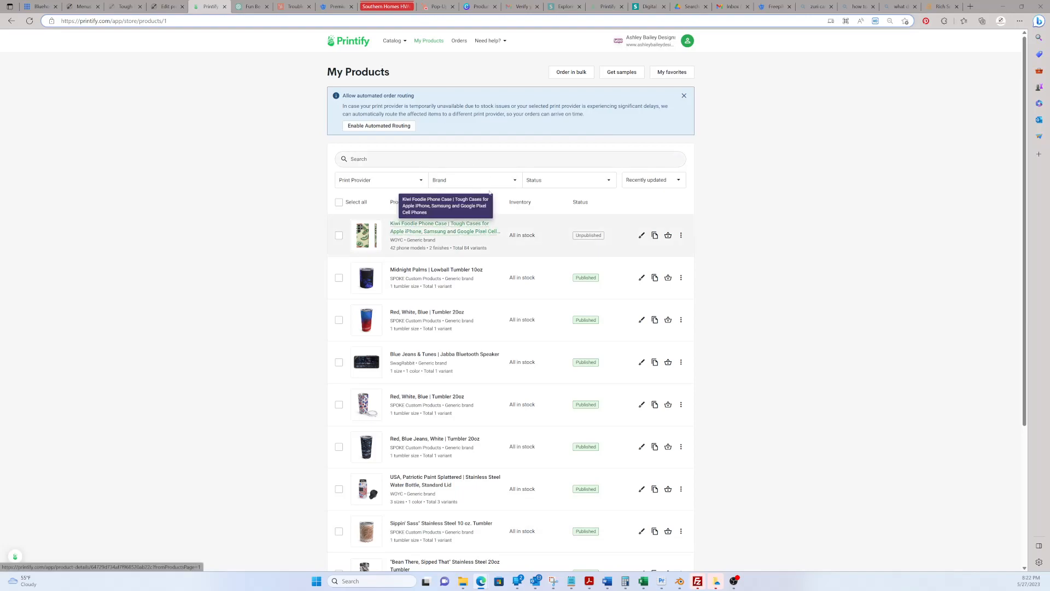
Switch to the WooCommerce store admin and open the list of all products
click(165, 6)
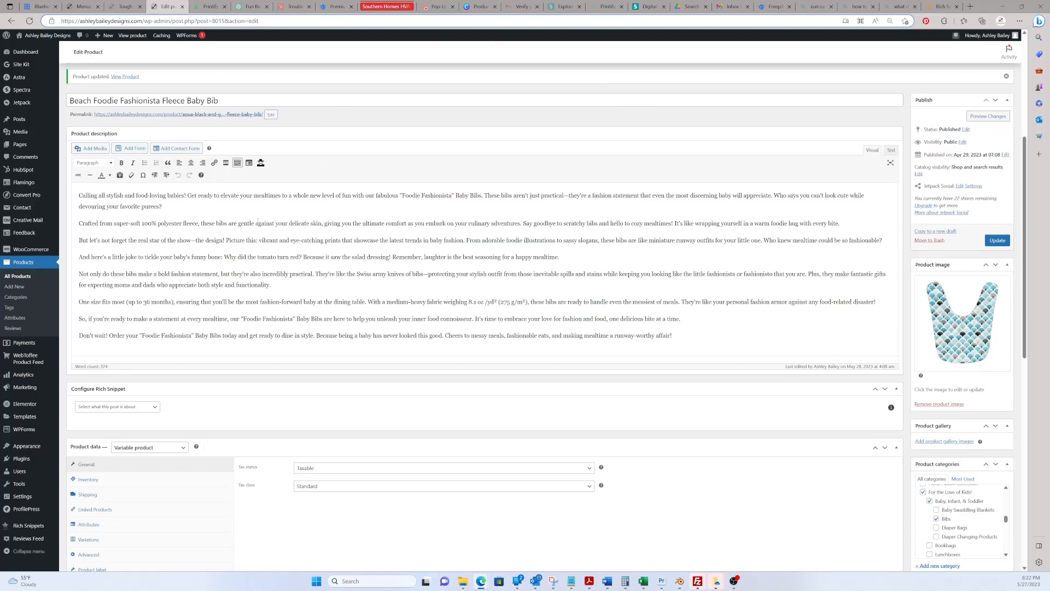
click(30, 277)
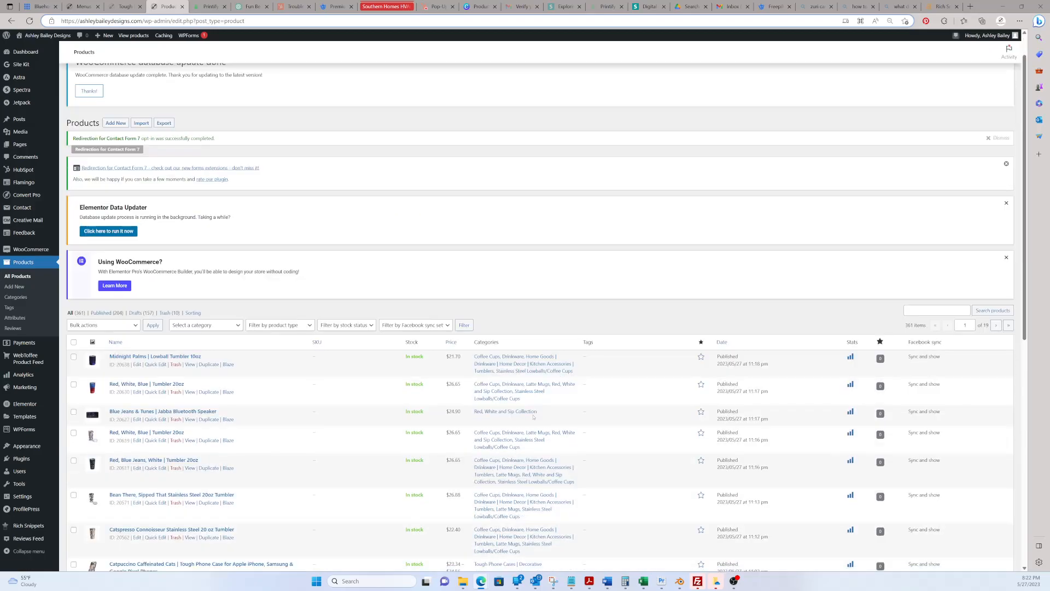
scroll(525, 405, down, 7)
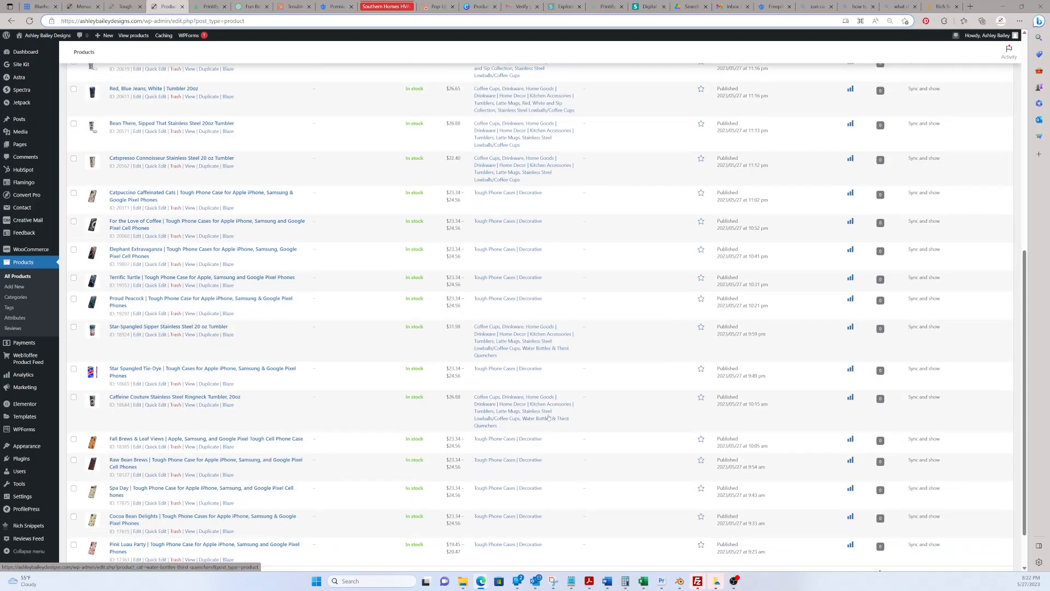
Open quick editing for the Star-Spangled Sipper tumbler, tick Uncategorized, and look through its product categories and Facebook product sets
click(155, 335)
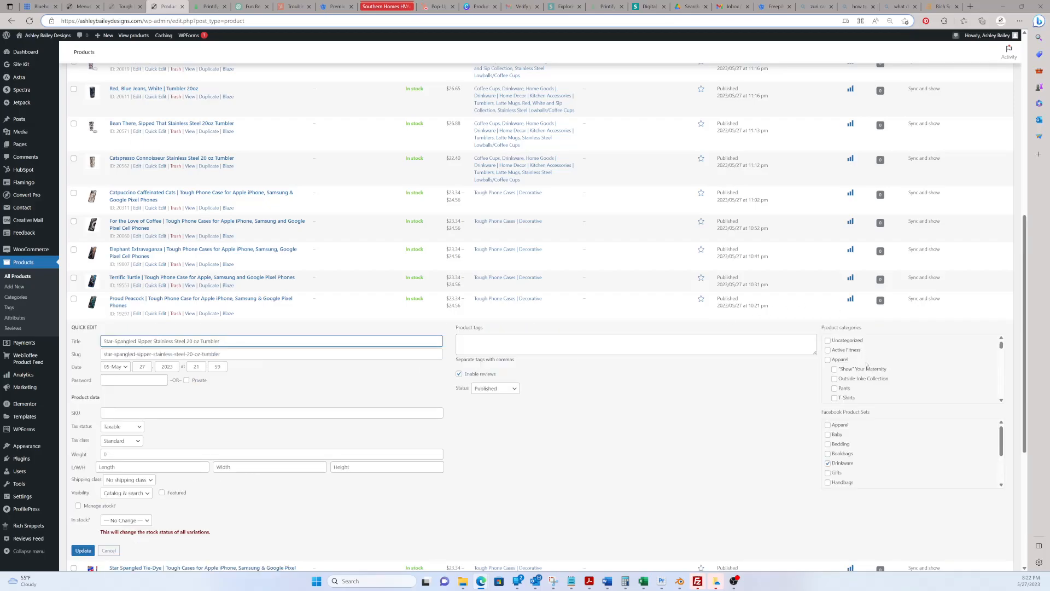
click(827, 341)
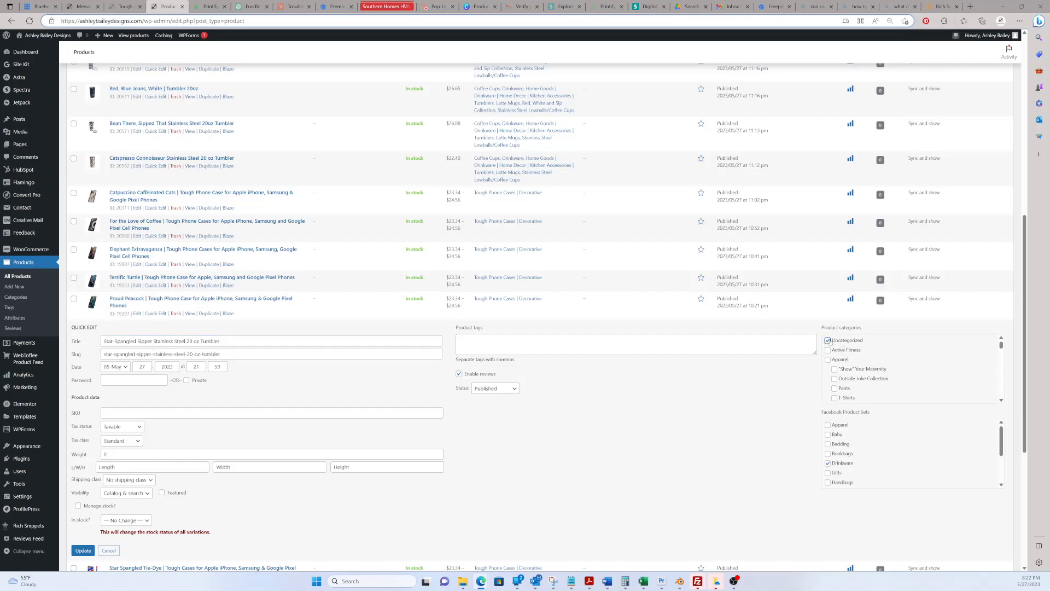
scroll(844, 368, down, 1)
scroll(844, 368, down, 3)
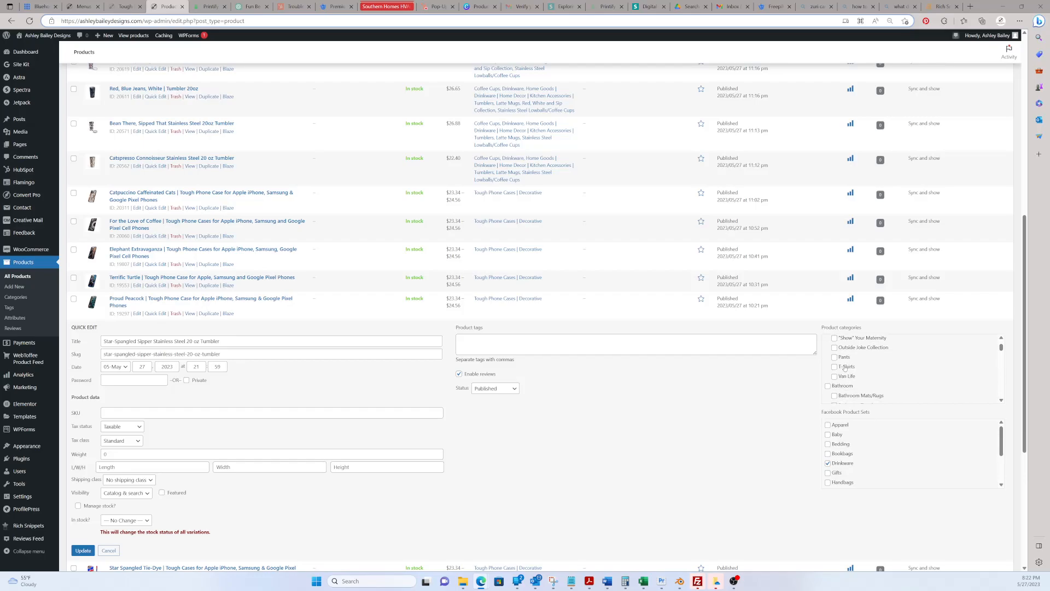
scroll(844, 368, down, 5)
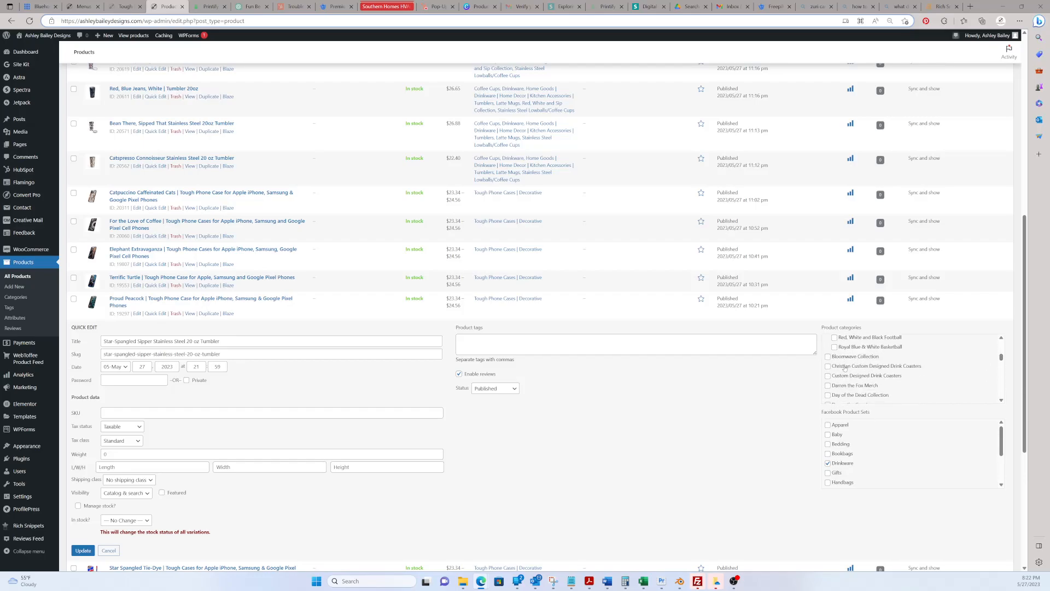
scroll(844, 368, down, 4)
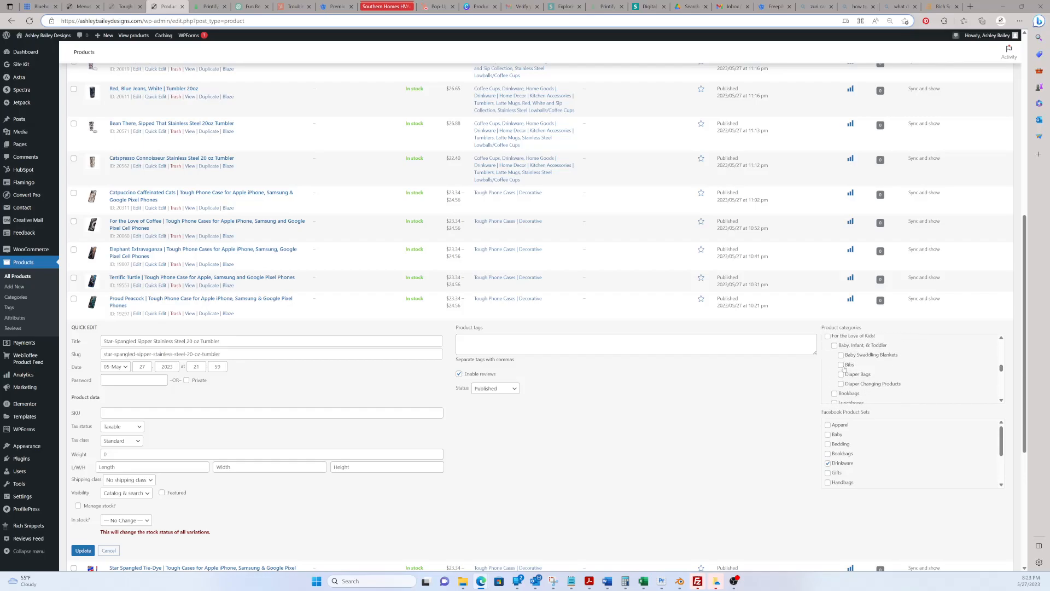
scroll(804, 407, down, 5)
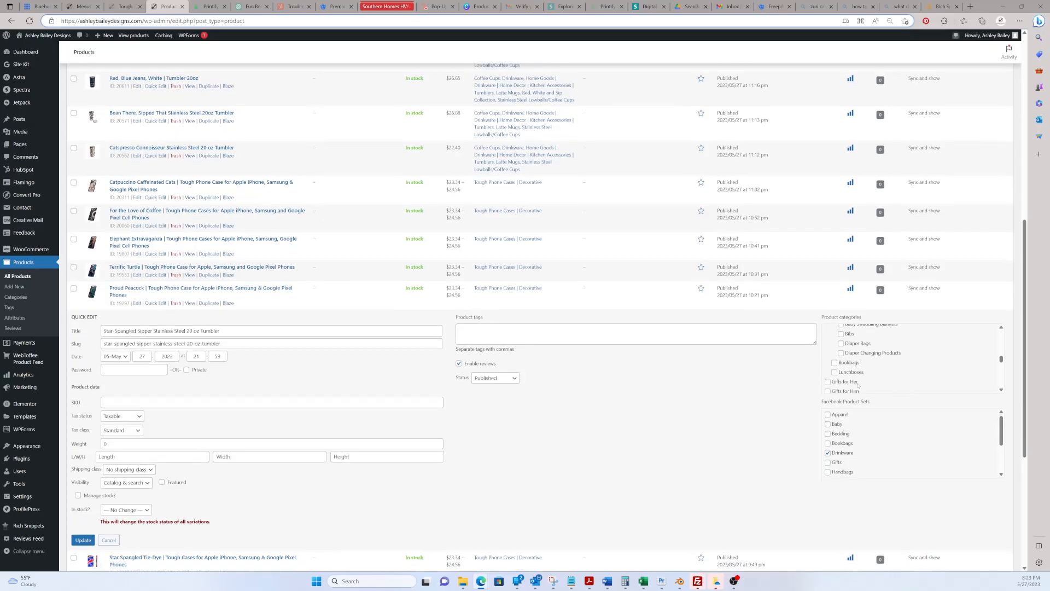
scroll(864, 138, down, 8)
scroll(863, 140, down, 2)
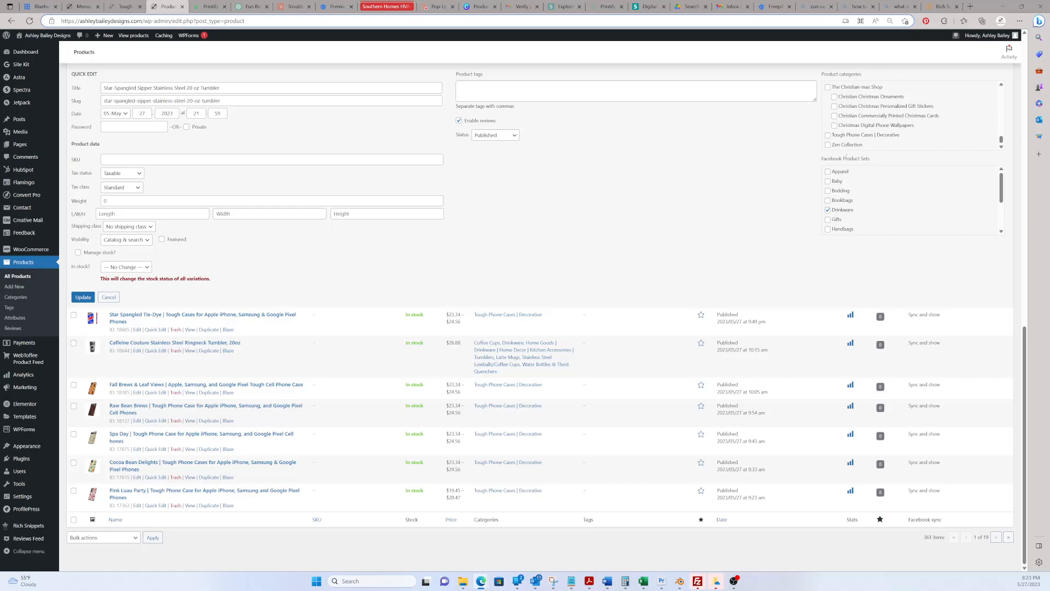
drag(823, 158, 870, 159)
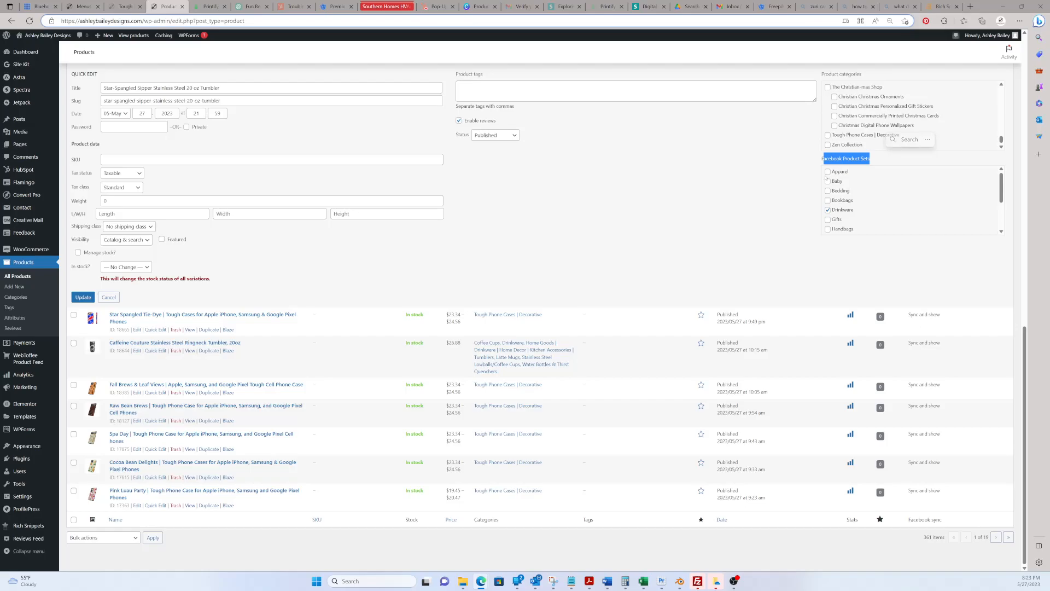
click(630, 201)
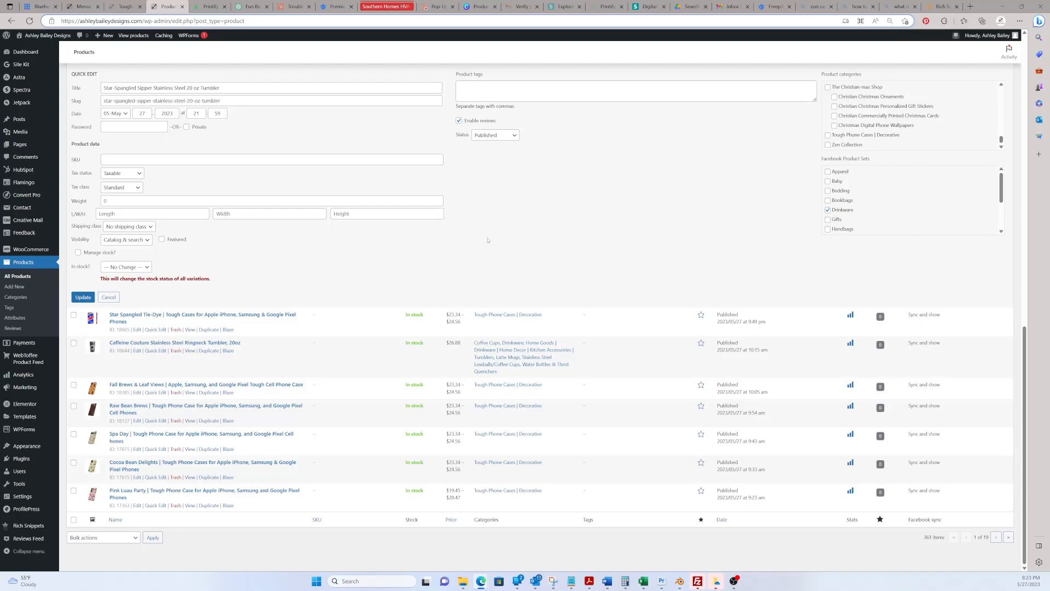
Search the web for "facebook commerce manager" in a new tab and go to Commerce Manager from its official Facebook page
key(ctrl+t)
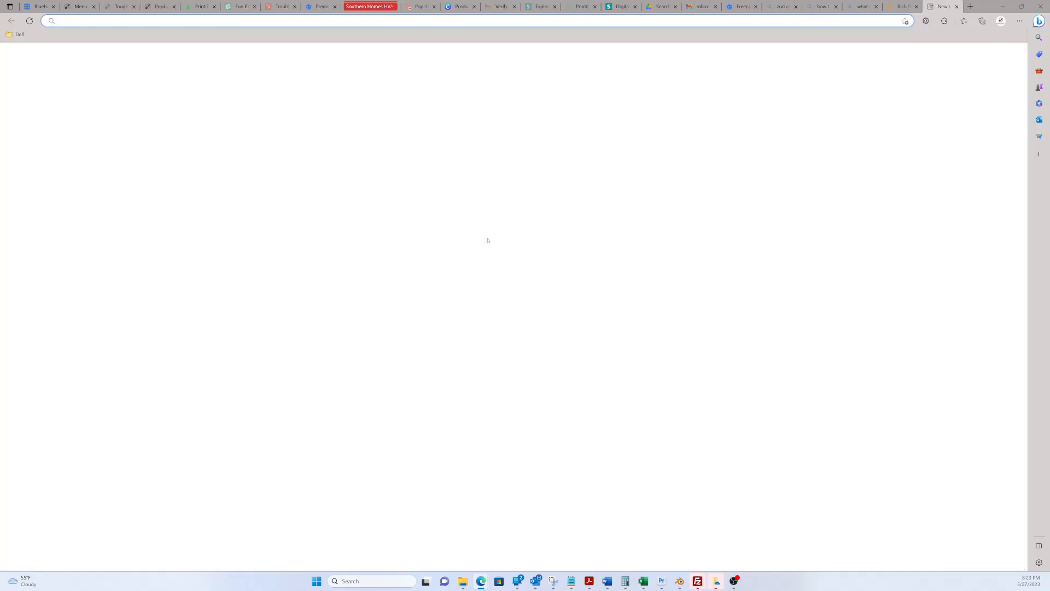
text(faceb)
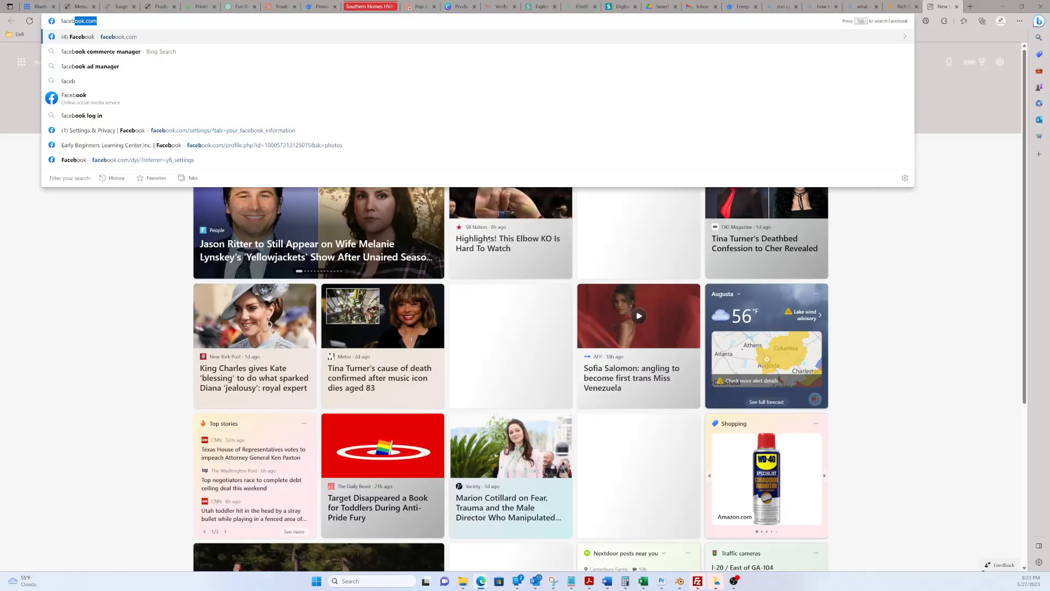
text(ook commer)
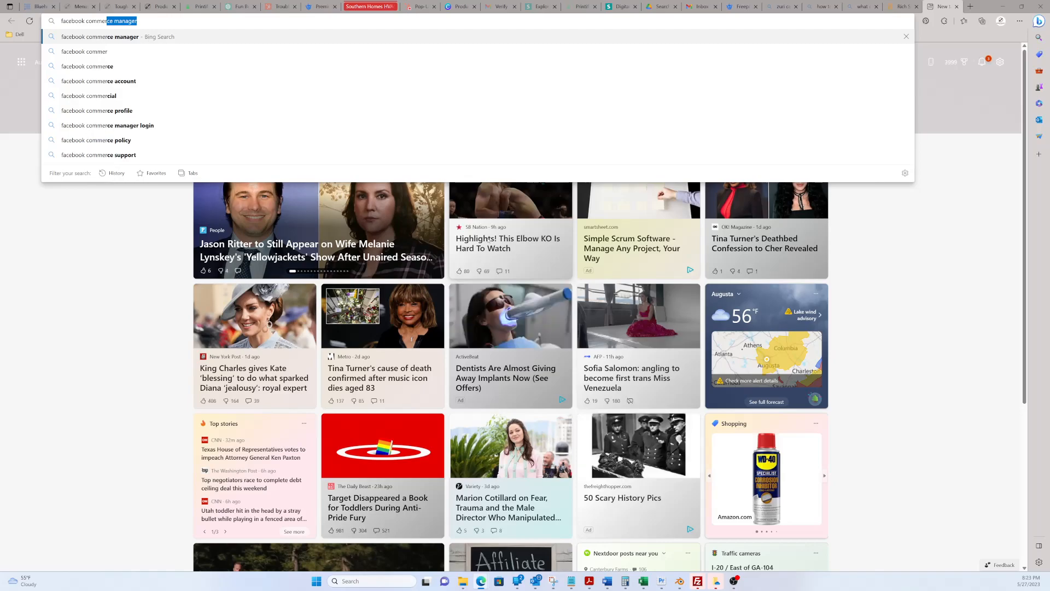
key(Return)
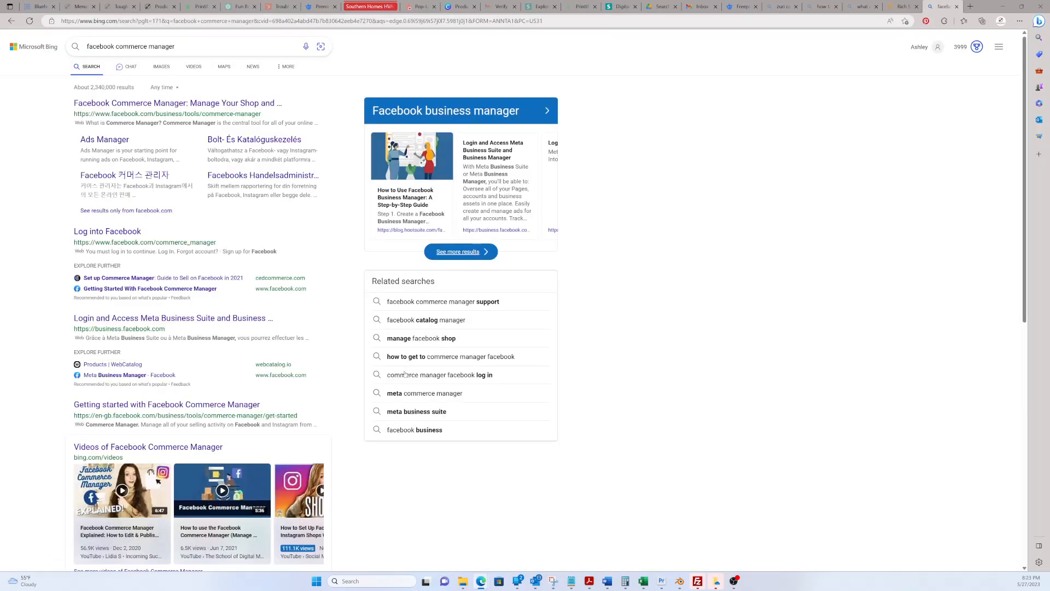
click(179, 103)
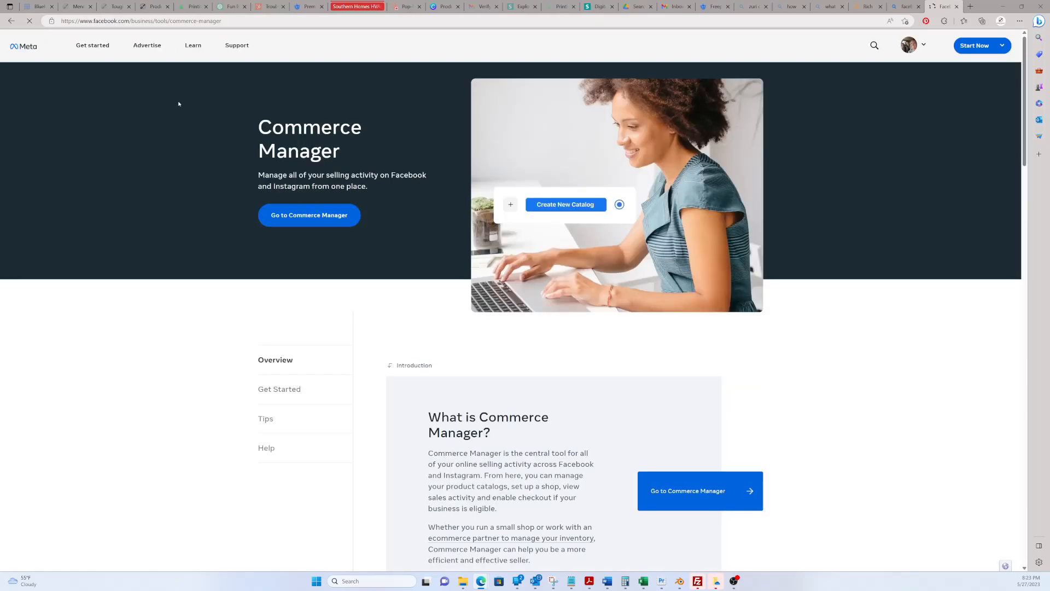
click(686, 491)
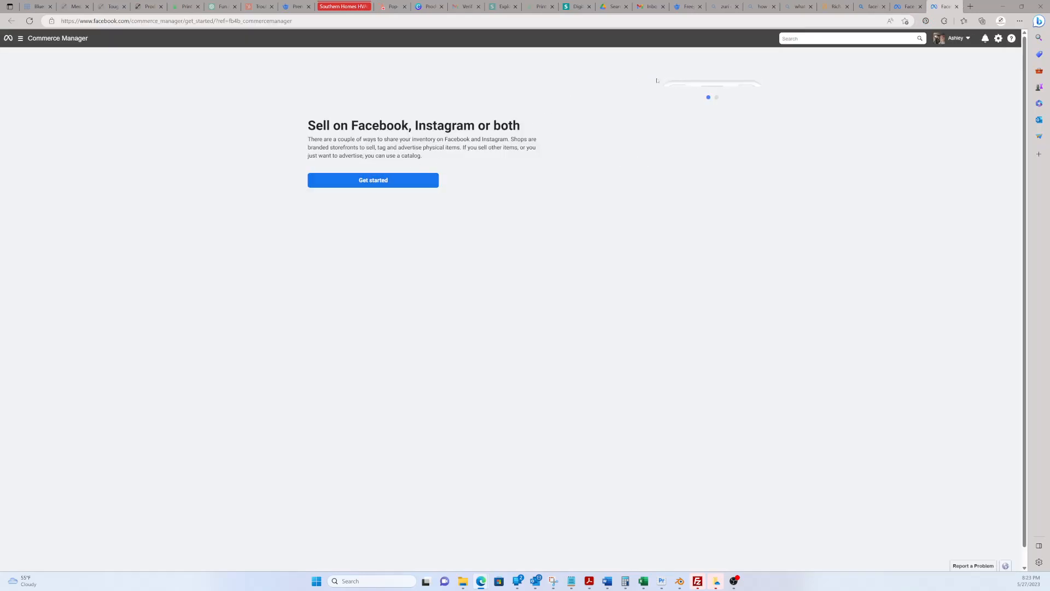
Switch Commerce Manager from the personal ad account to the designs business account and open its business settings
click(955, 38)
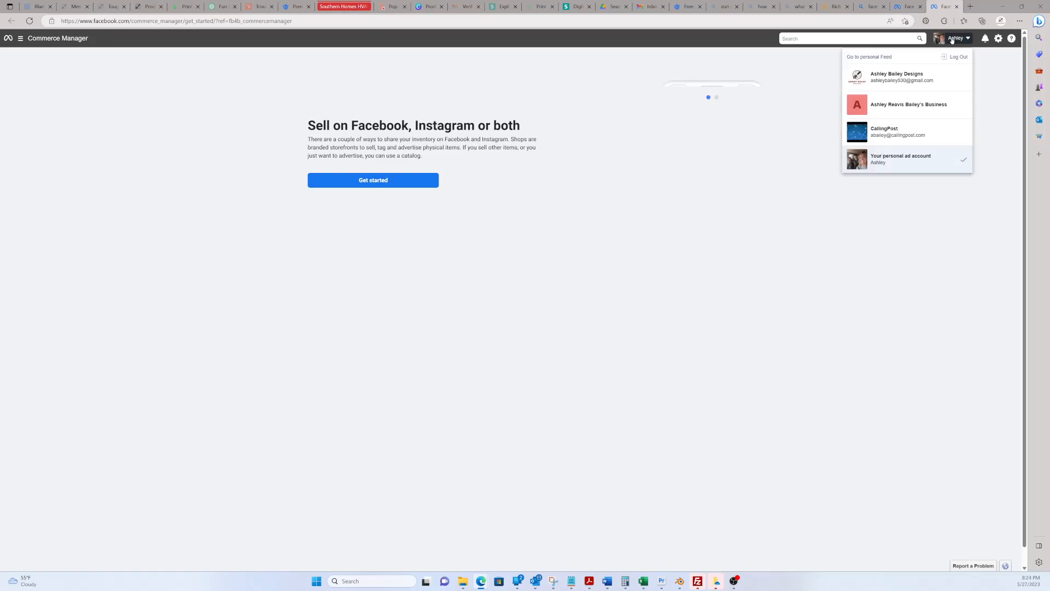
click(894, 82)
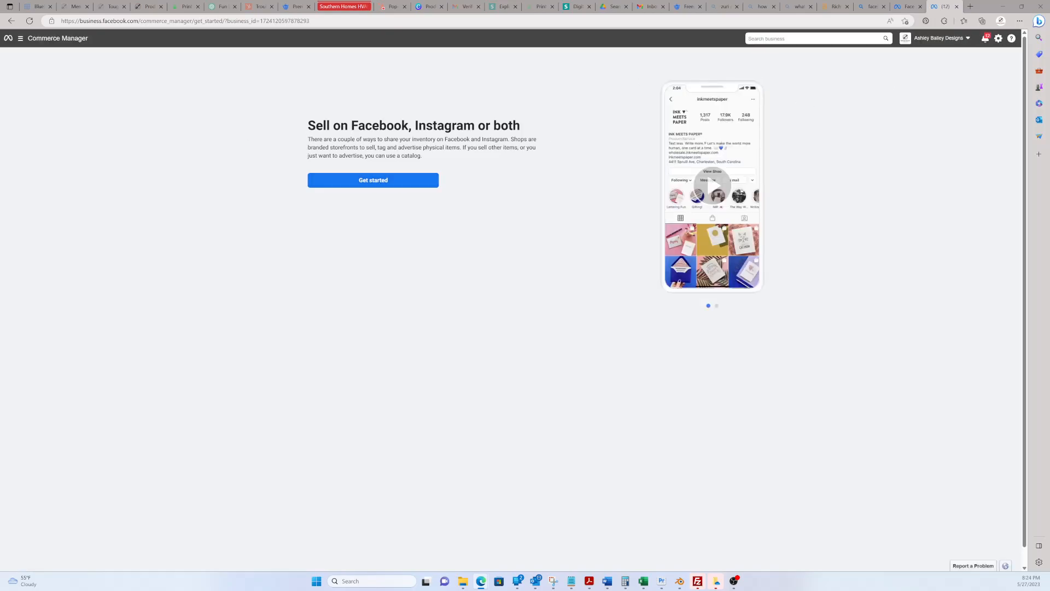
click(20, 38)
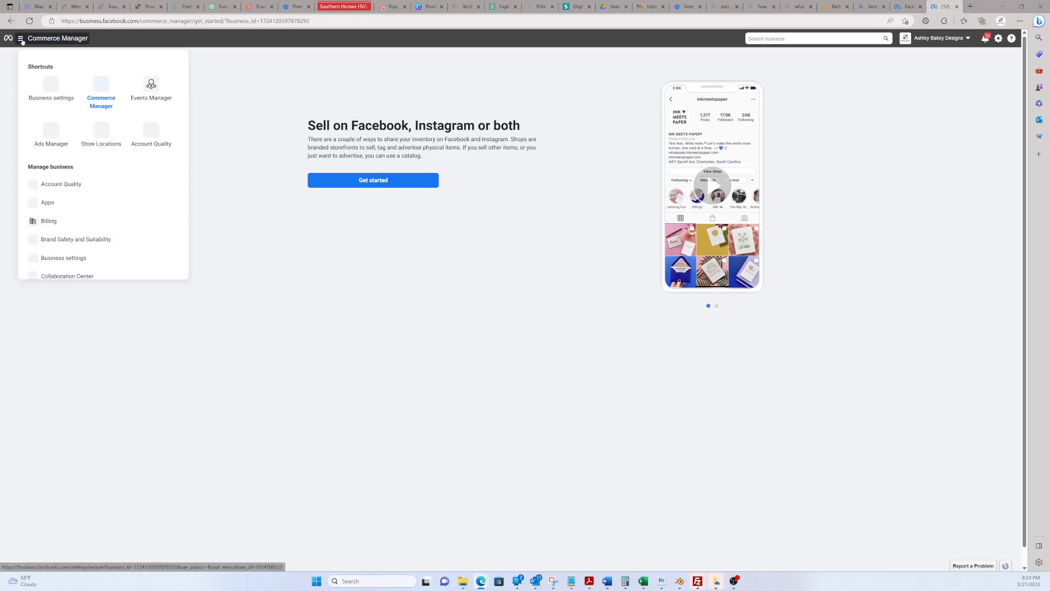
click(48, 88)
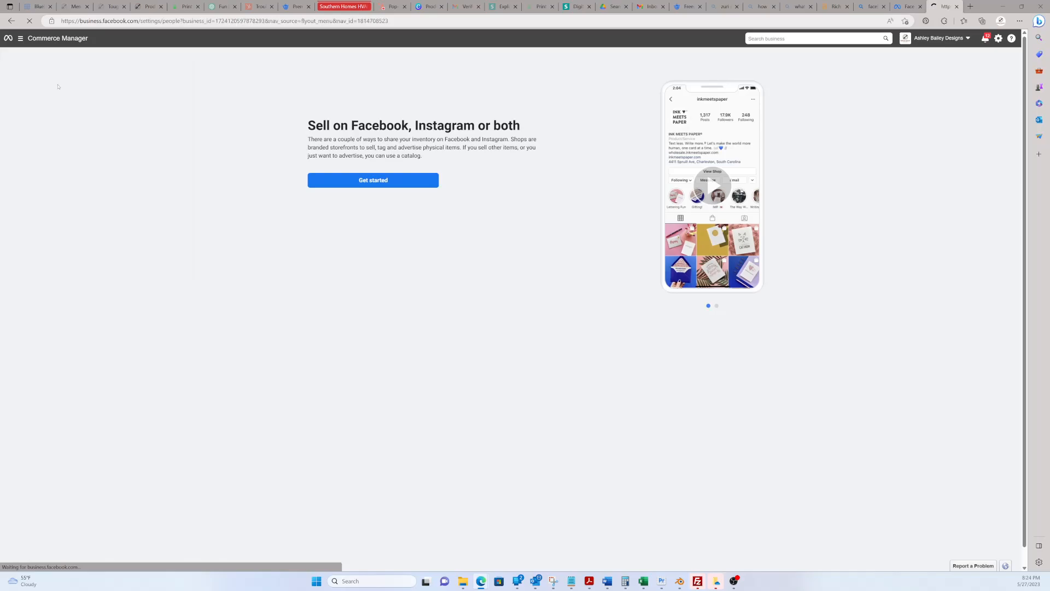
Check the permissions on the assigned product catalog and open the business's commerce accounts
click(1020, 21)
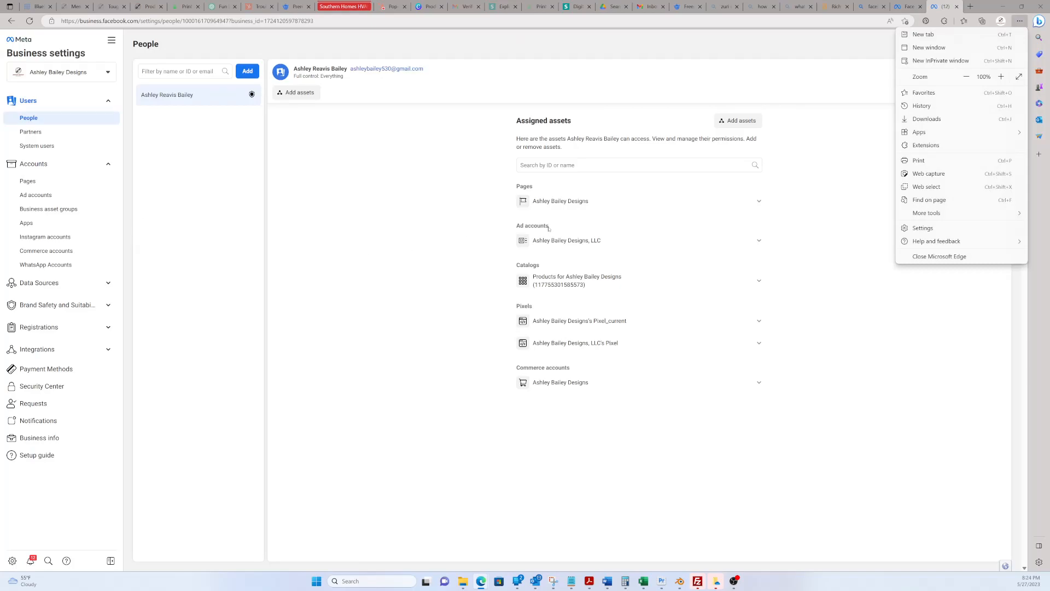
click(570, 285)
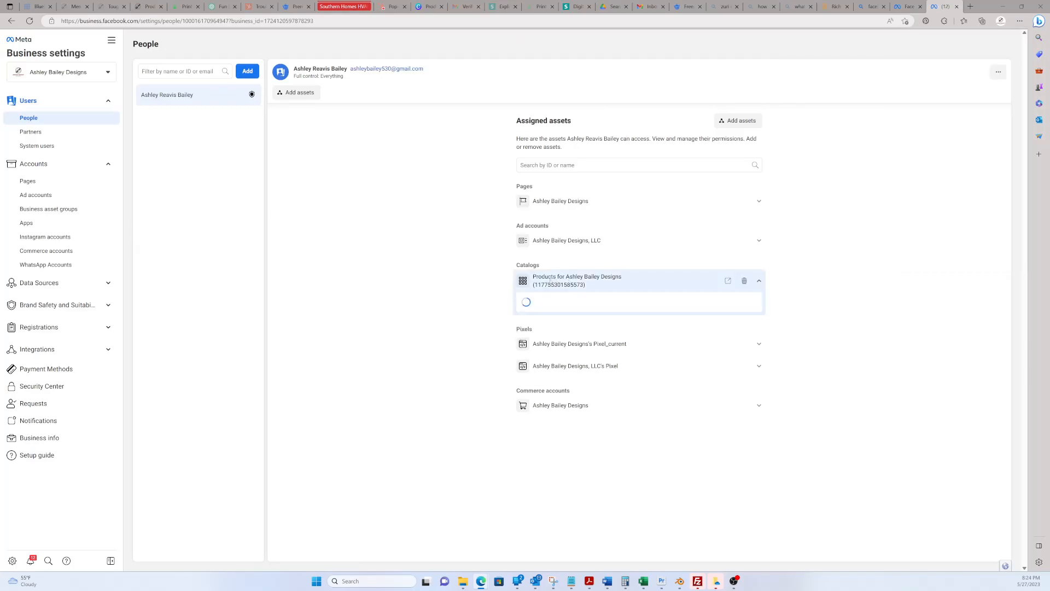
click(549, 281)
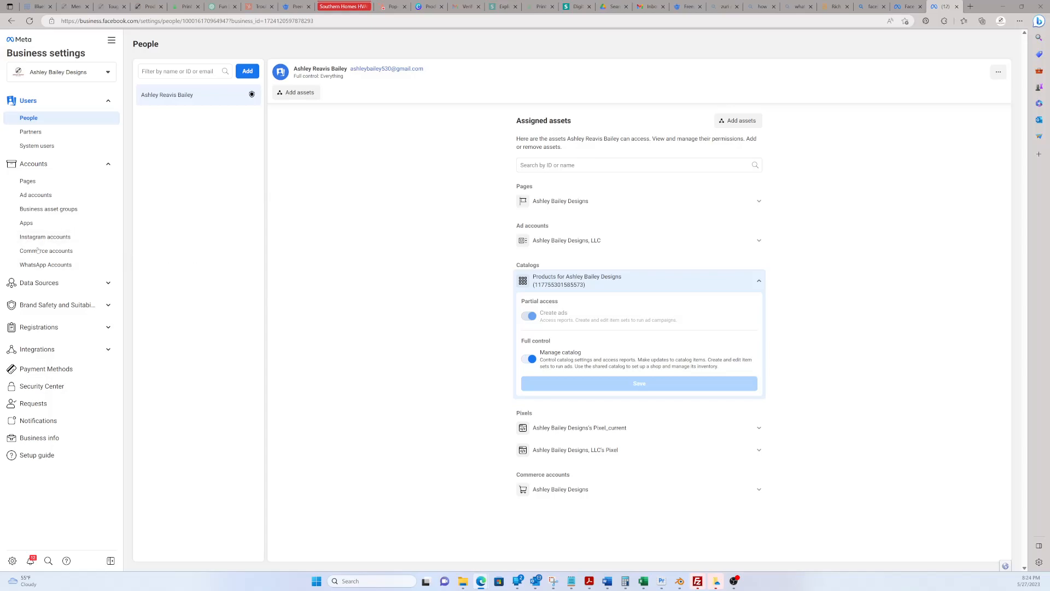
click(68, 253)
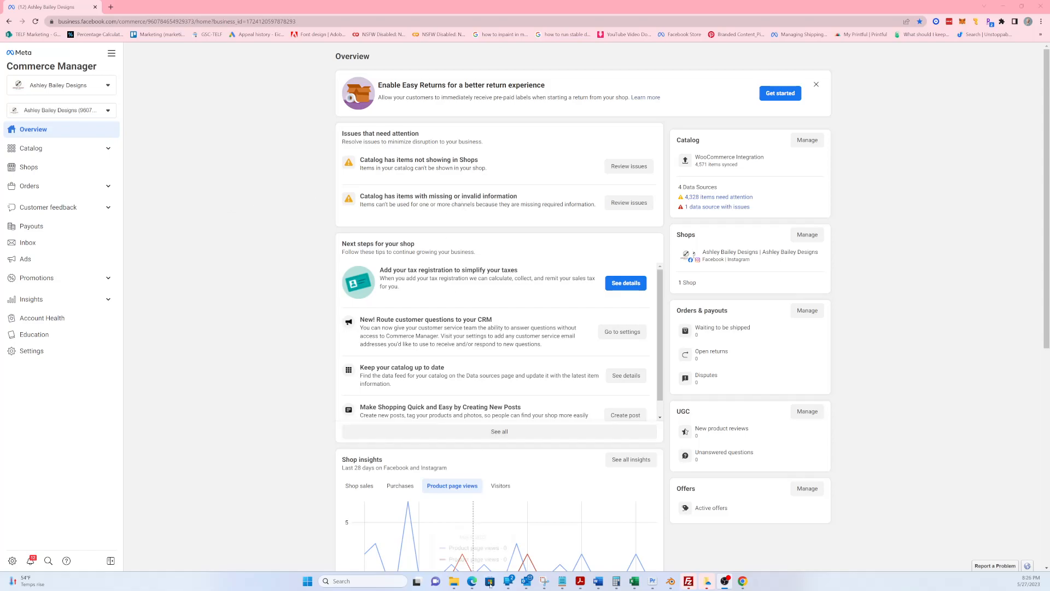
In the shop's Commerce Manager, open the catalog items and look through the product list
mouse_move(472, 582)
click(70, 155)
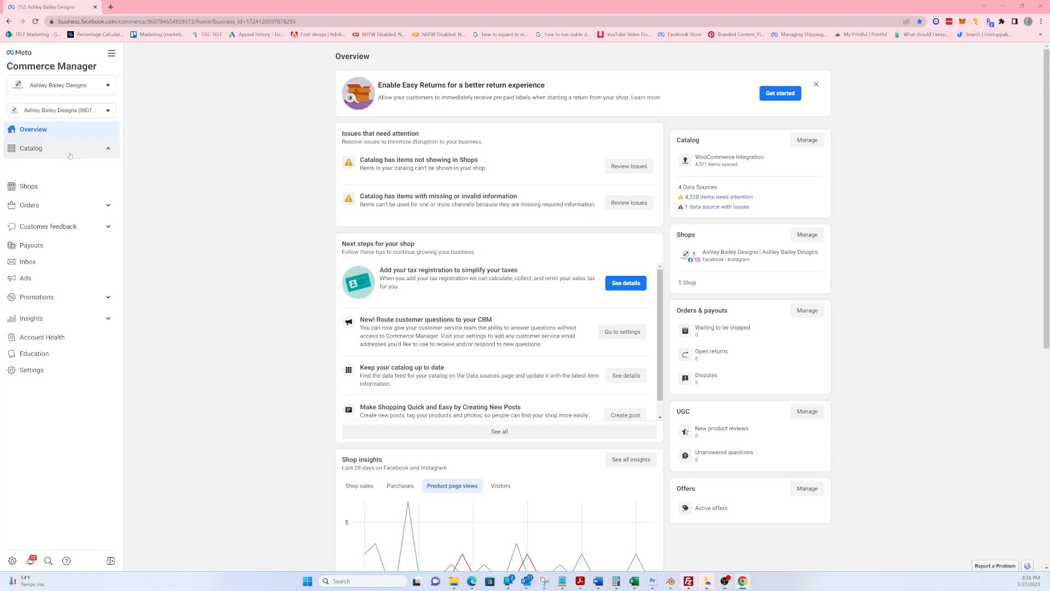
click(43, 165)
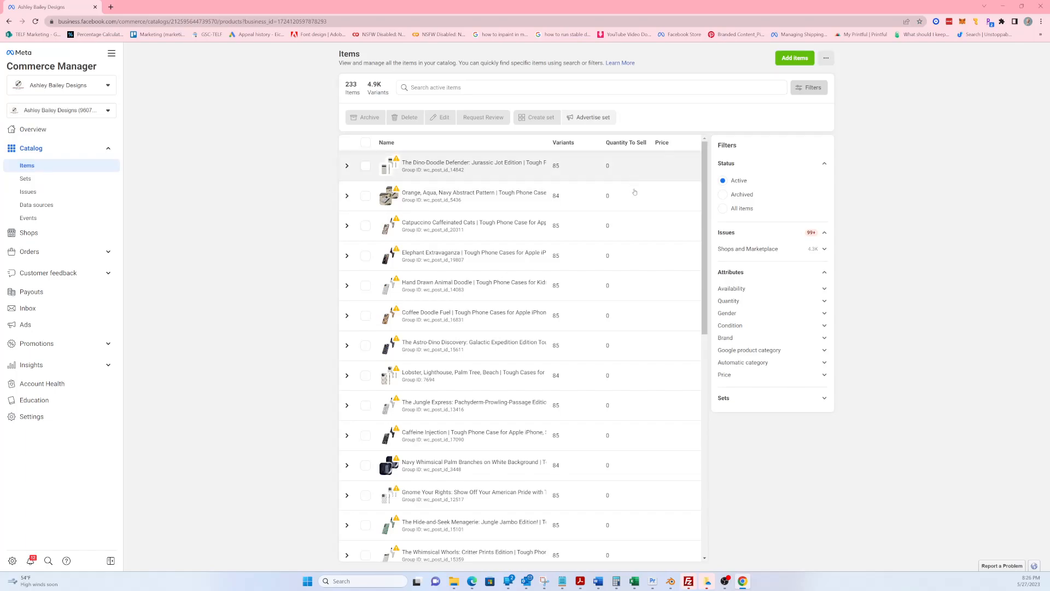
scroll(602, 464, down, 3)
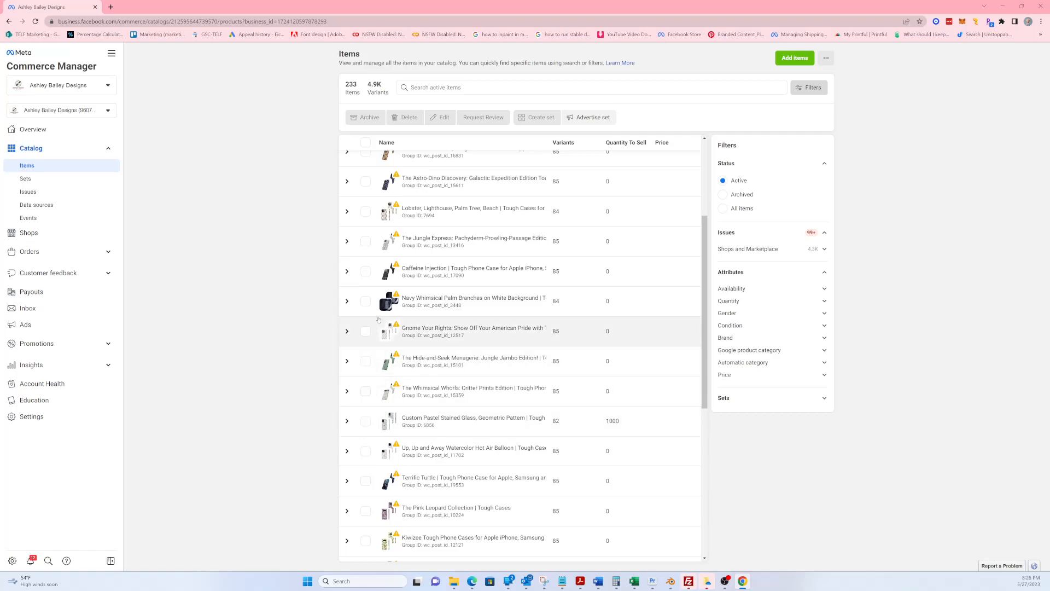
scroll(377, 321, up, 3)
Select all the loaded catalog items at once and look down the list at which products are included
click(365, 143)
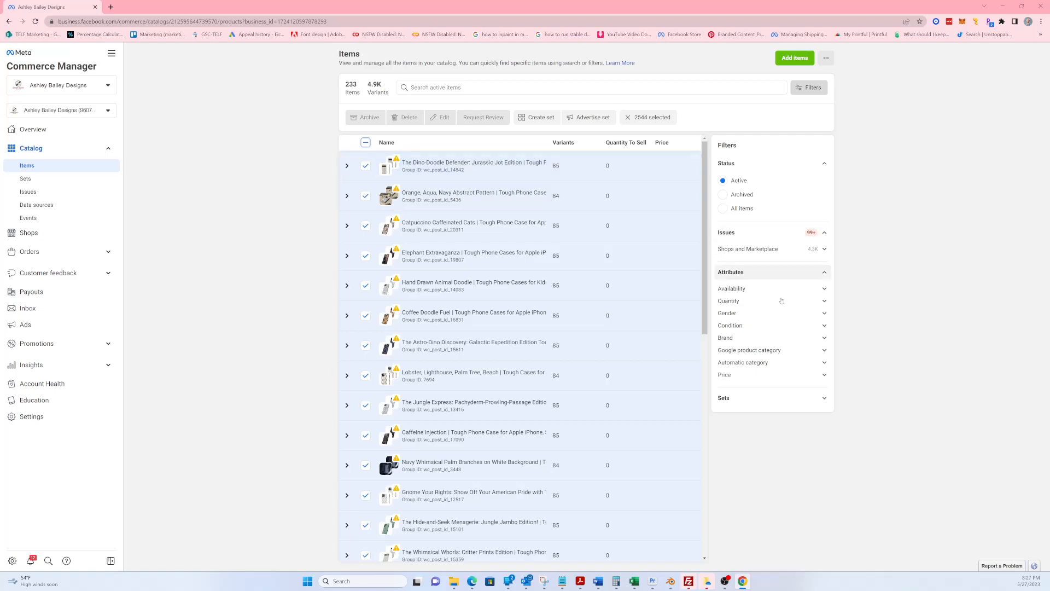
scroll(627, 334, down, 1)
scroll(627, 335, down, 5)
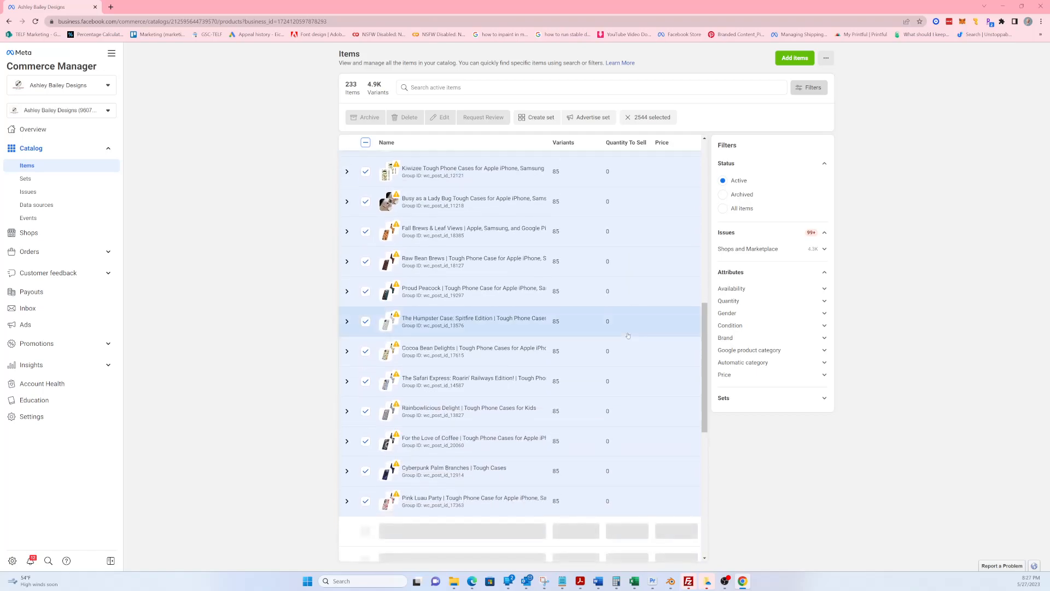
scroll(628, 335, down, 2)
scroll(629, 335, down, 1)
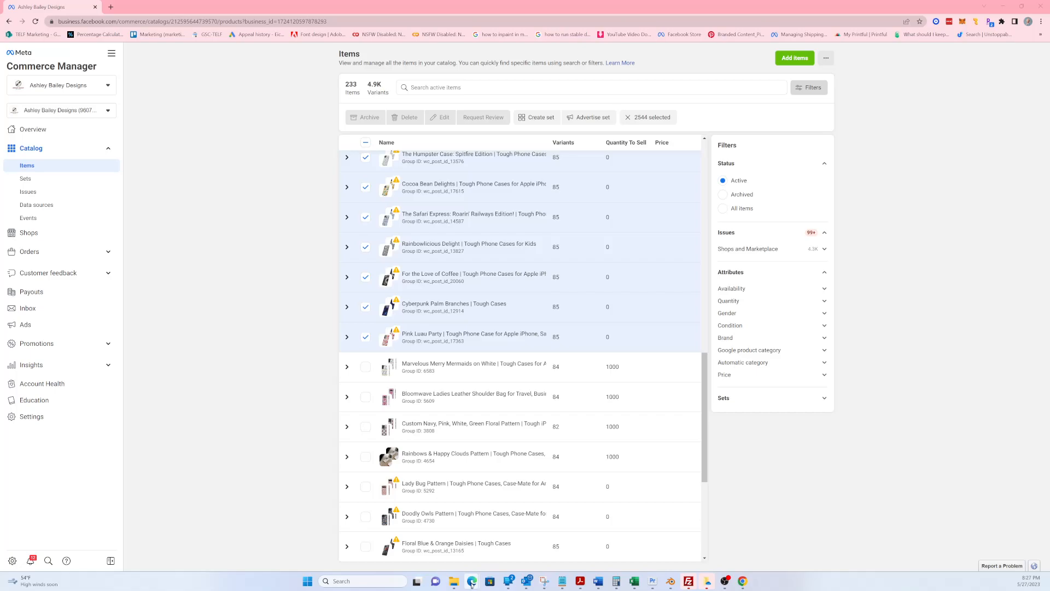
Switch to Printify and delete the unpublished Kiwi Foodie Phone Case product from My Products
mouse_move(472, 580)
click(435, 543)
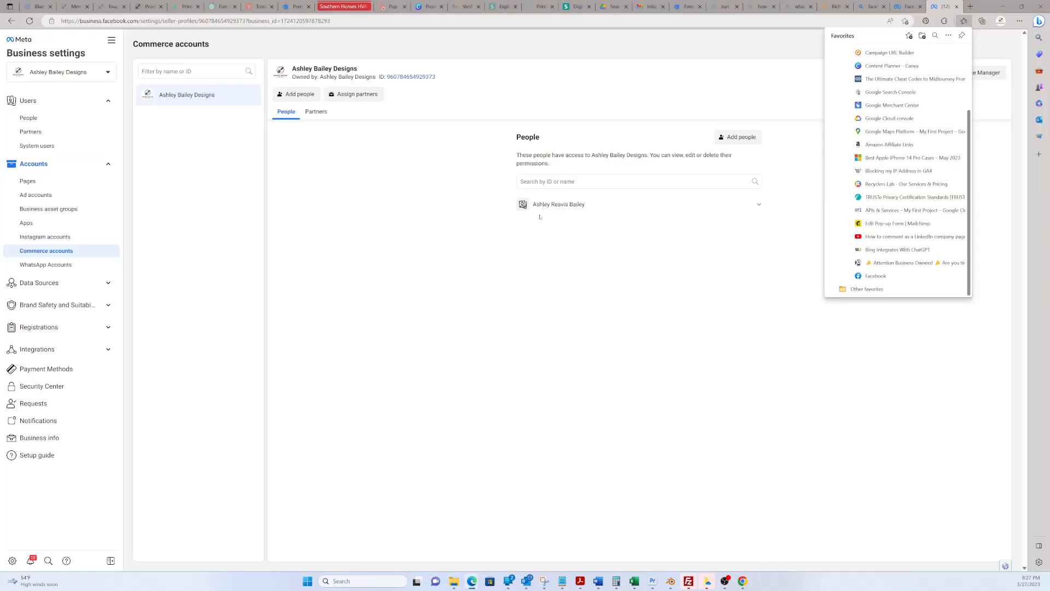
click(198, 11)
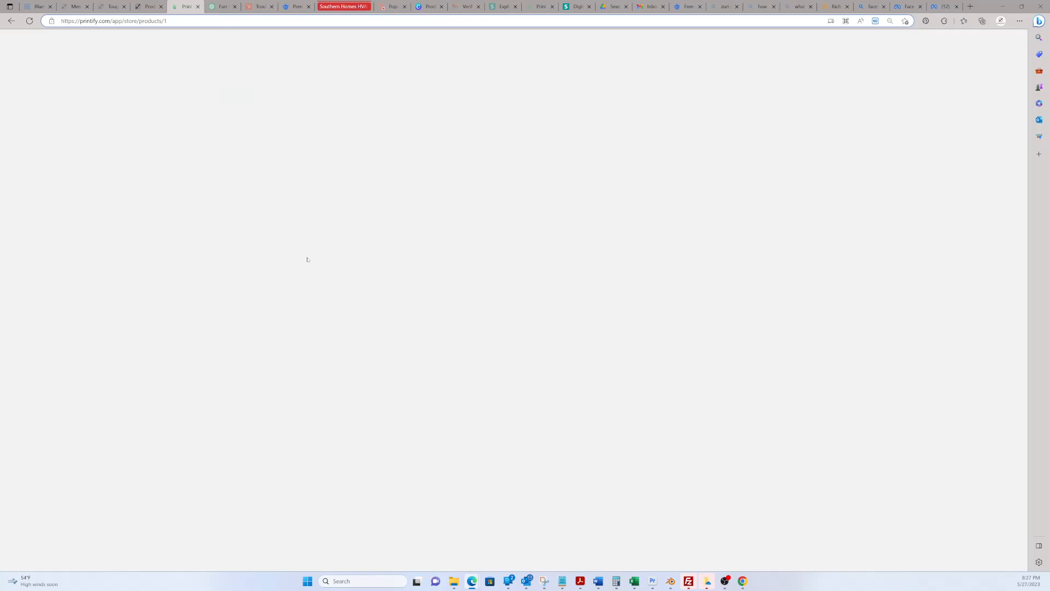
click(681, 237)
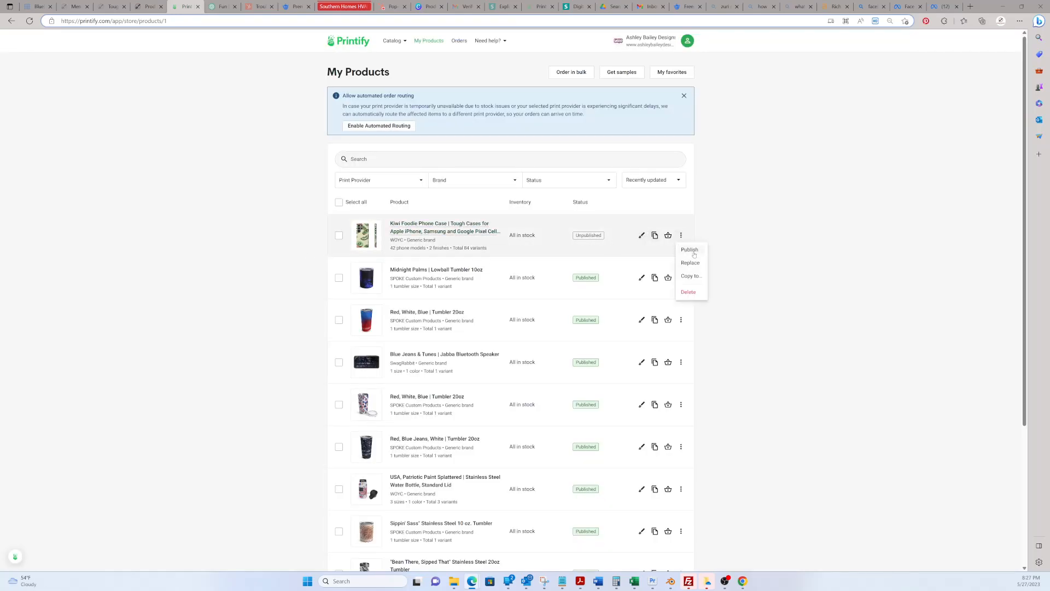
click(688, 292)
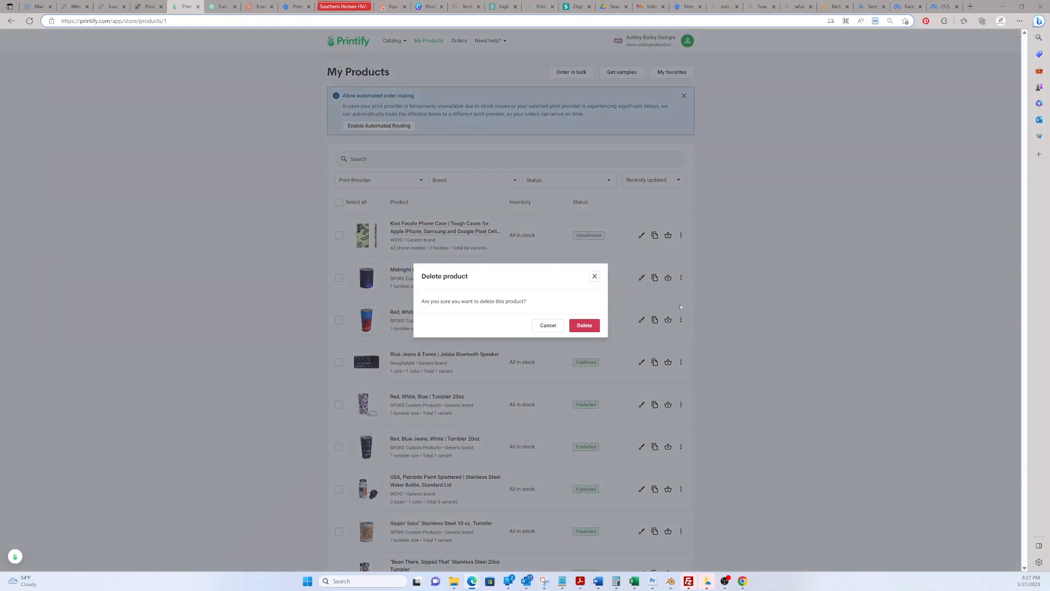
click(584, 325)
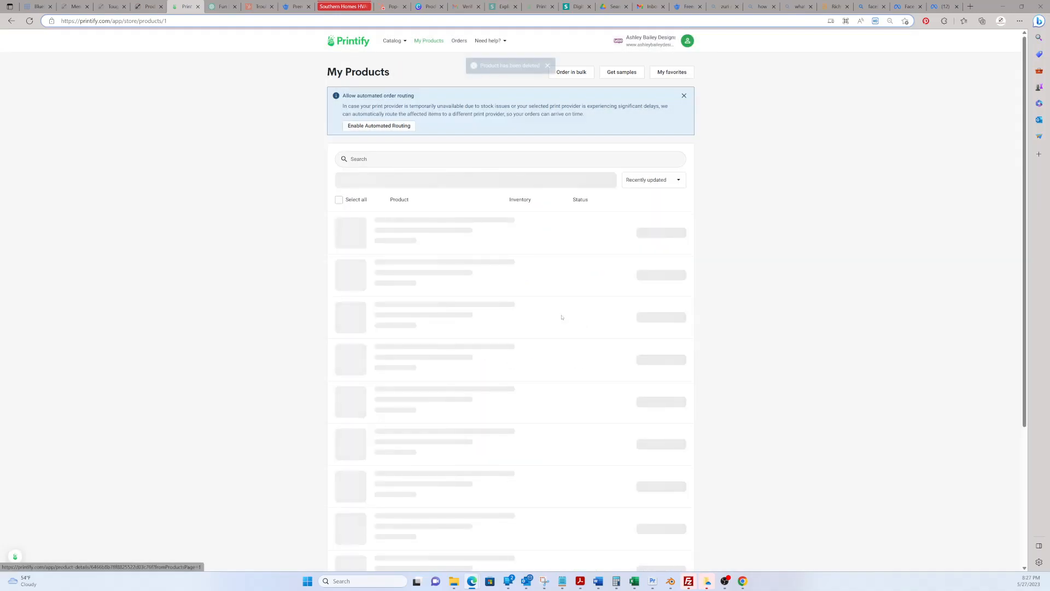